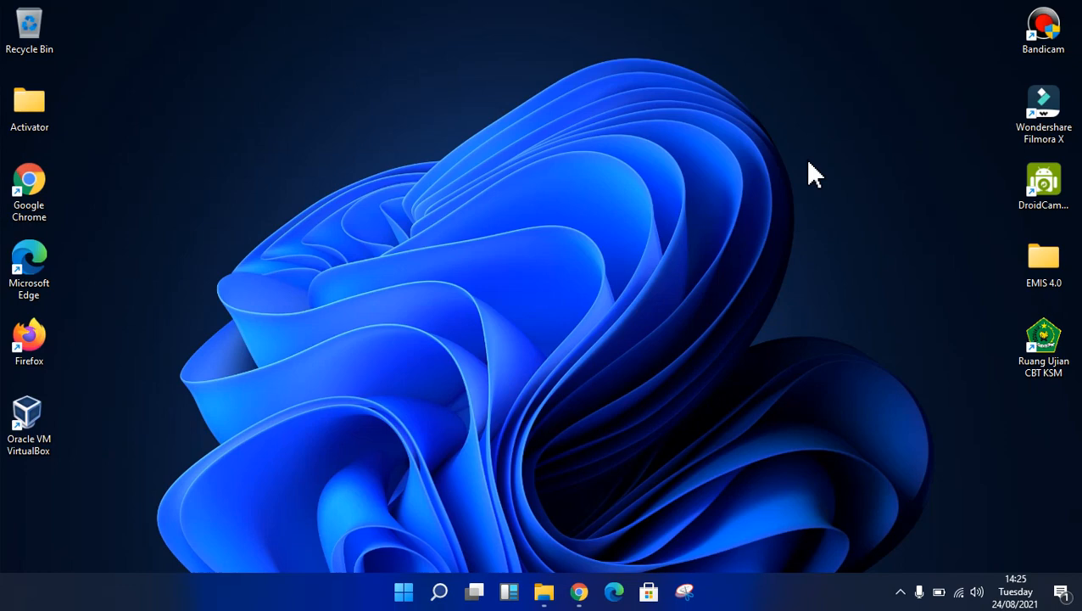
Examine the 1RDM folder's files in File Explorer and the VDI version's download section on the RDM website in Chrome.
left_click(544, 593)
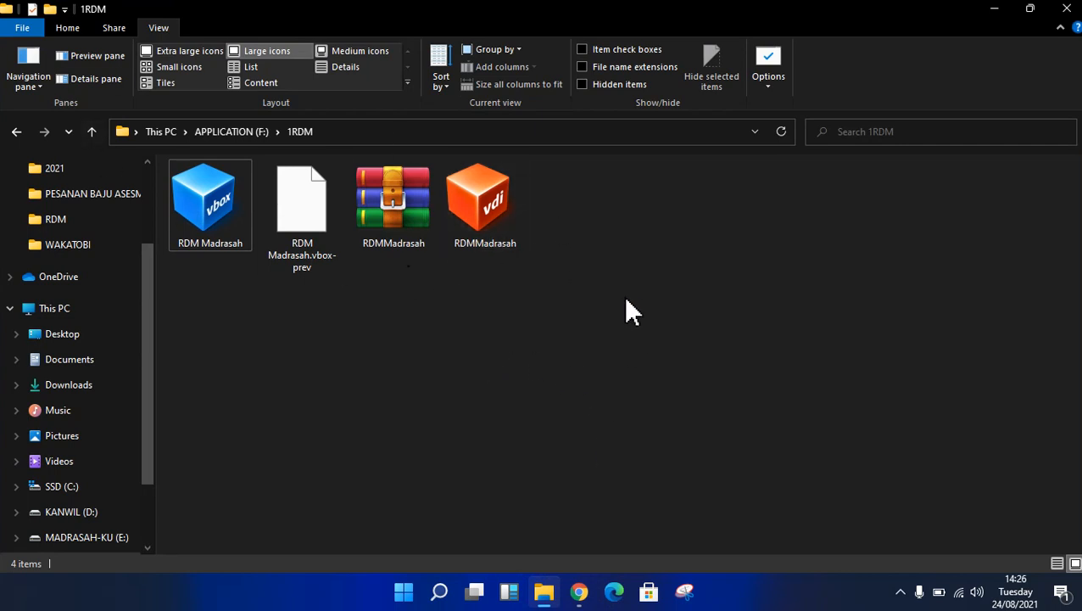
left_click(579, 593)
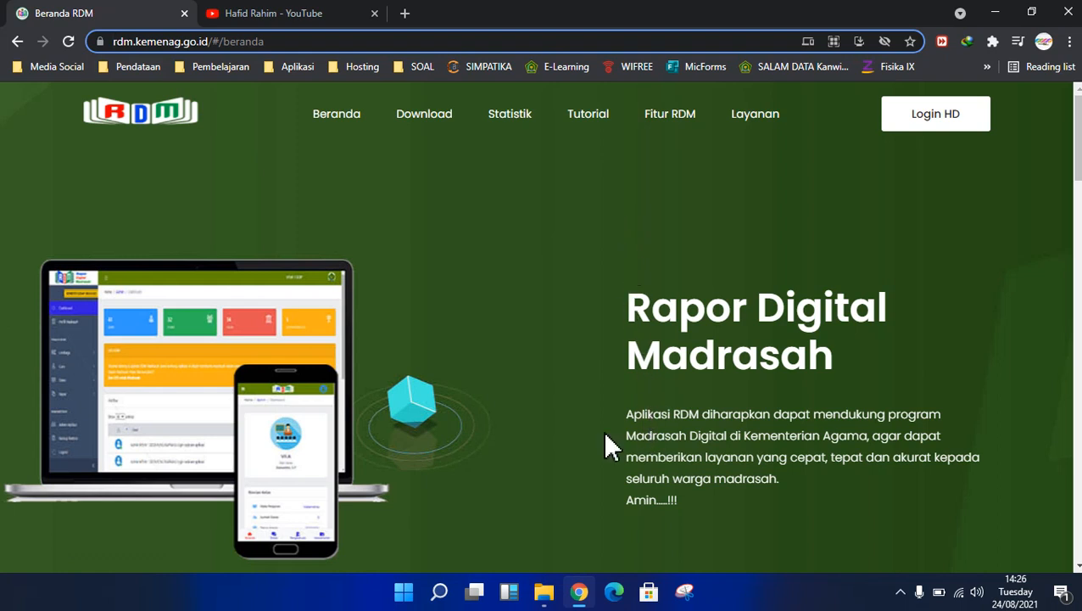
left_click(416, 121)
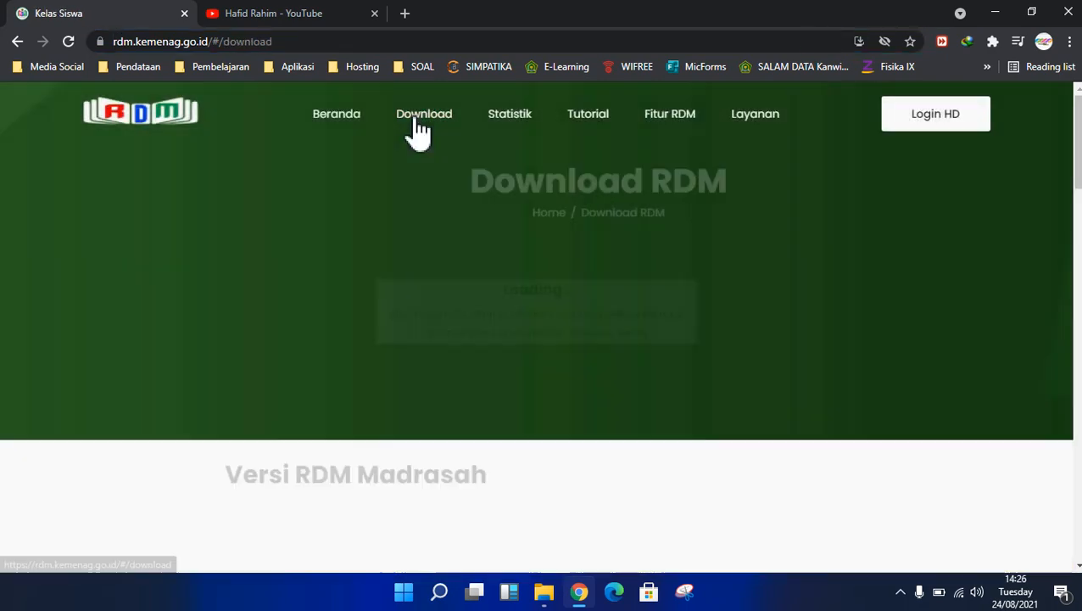
scroll(353, 331, "down", 2)
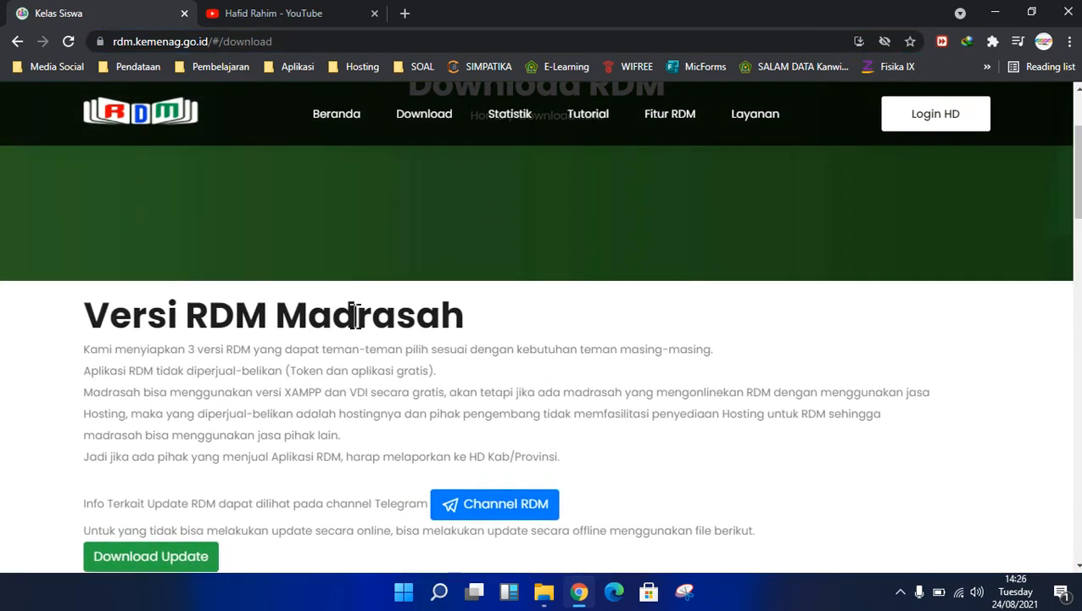
scroll(355, 322, "down", 4)
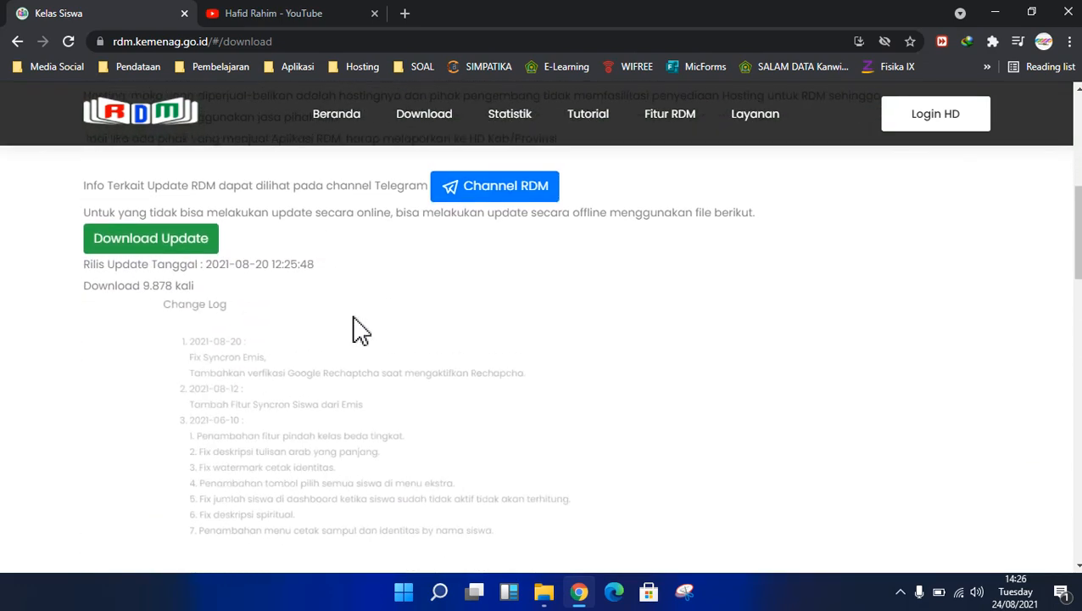
scroll(356, 329, "down", 5)
scroll(360, 324, "down", 1)
scroll(364, 326, "up", 2)
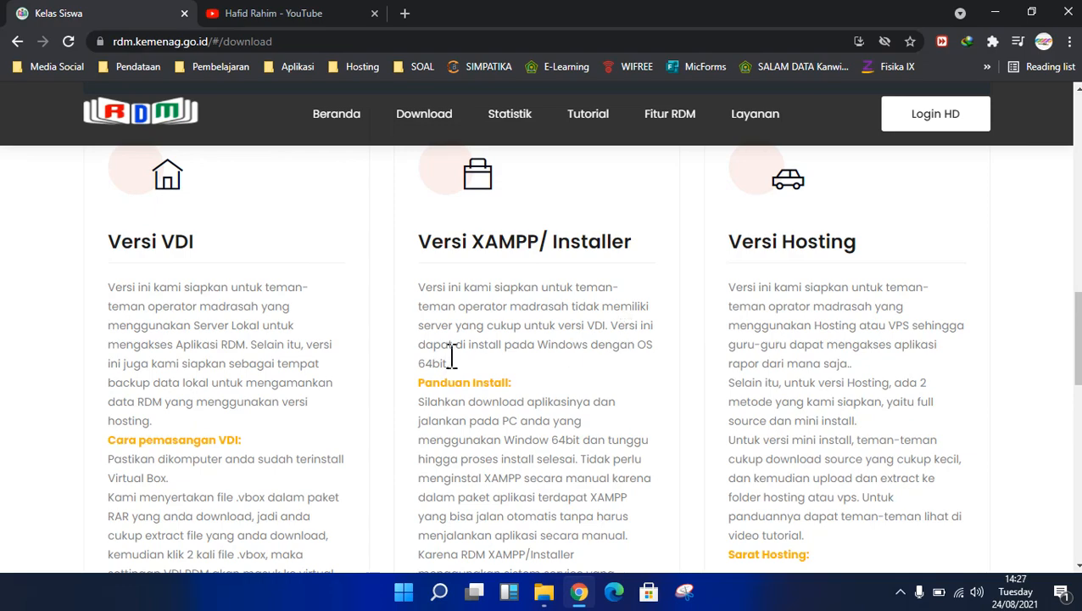
scroll(249, 356, "down", 3)
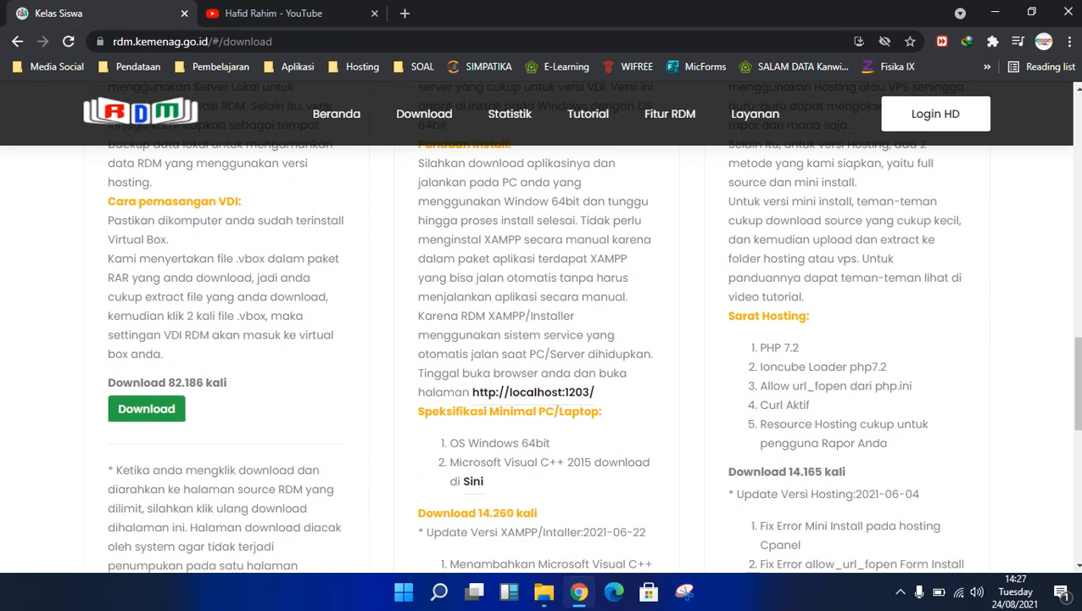
Show and refresh the desktop, launch Oracle VM VirtualBox as administrator, and dismiss its new-version notice.
key("super+d")
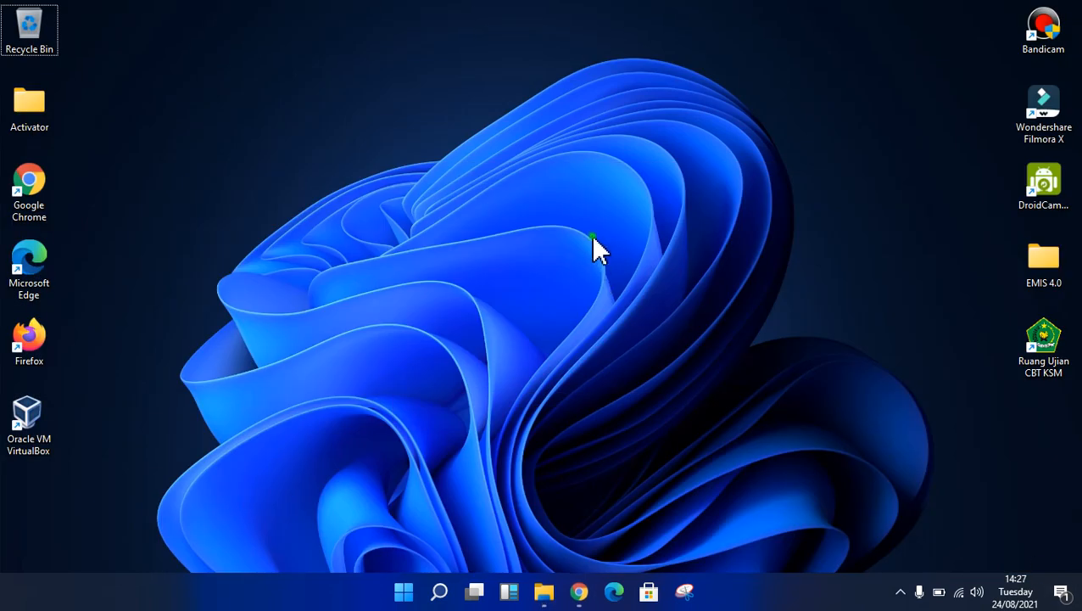
right_click(591, 234)
left_click(643, 307)
left_click(32, 438)
right_click(34, 435)
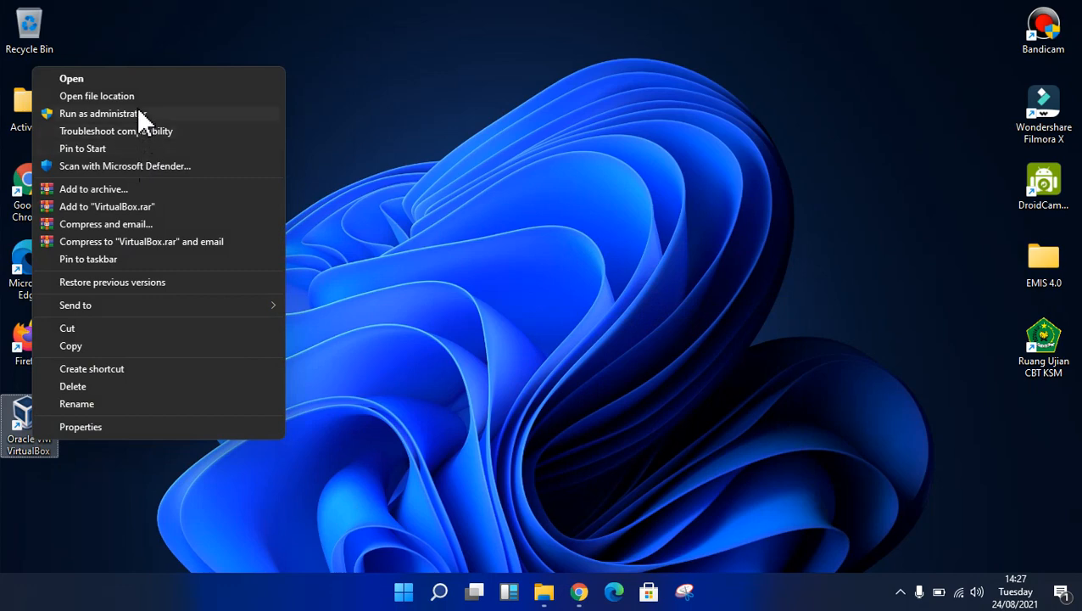
left_click(137, 113)
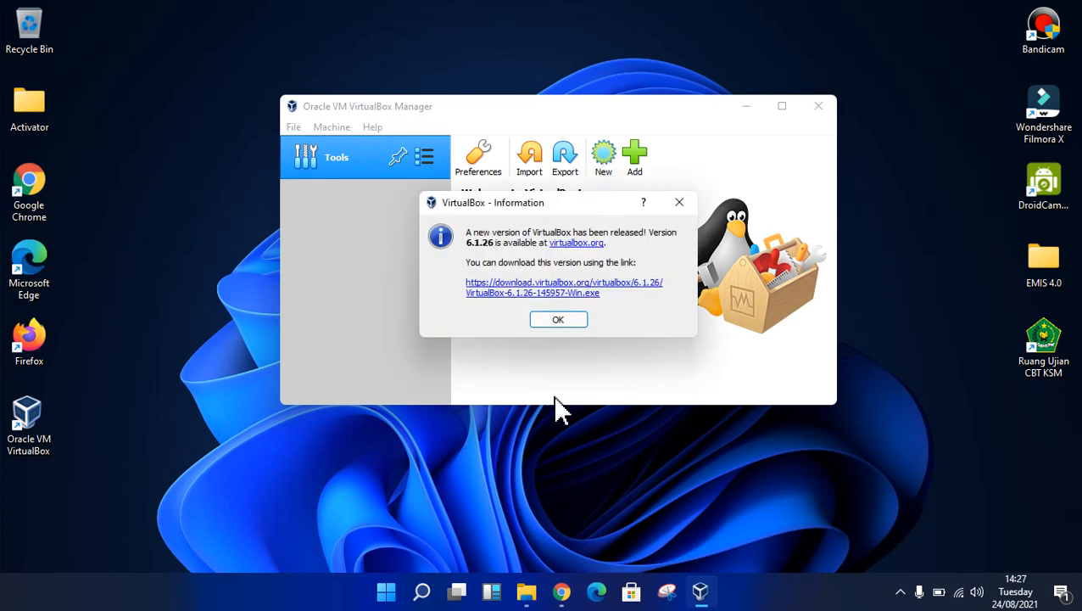
left_click(560, 326)
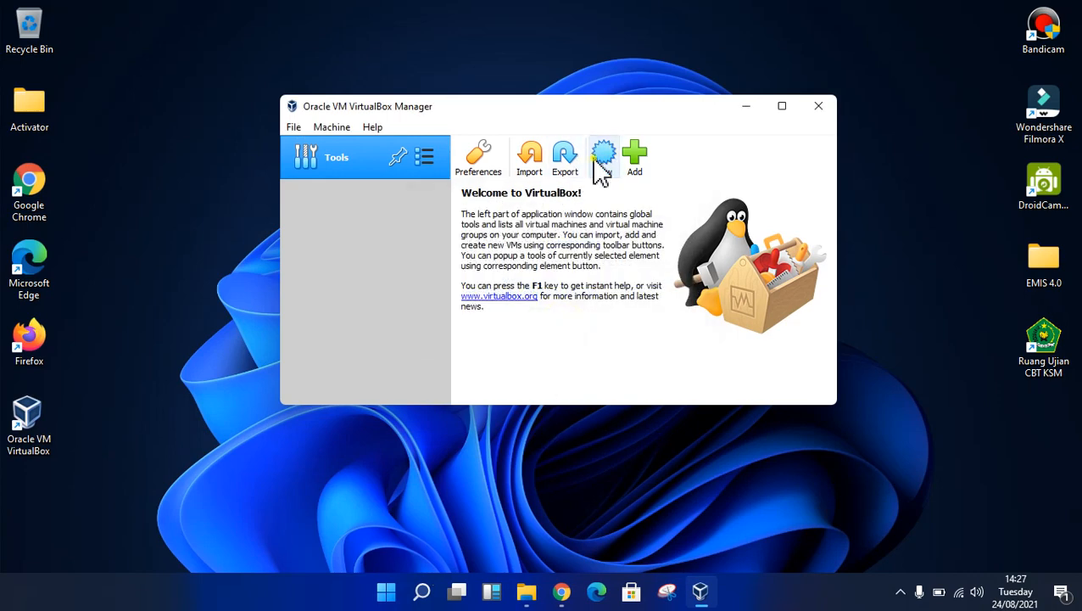
Start a new virtual machine named RDM_MTsku with type Linux and version Debian (64-bit).
left_click(602, 161)
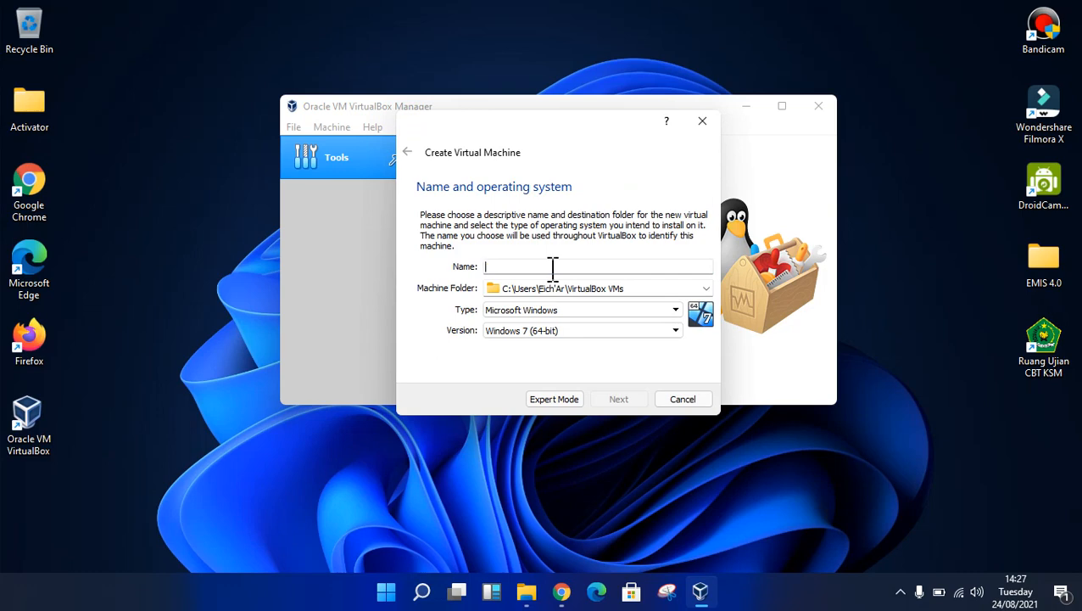
type("RDM_MTs")
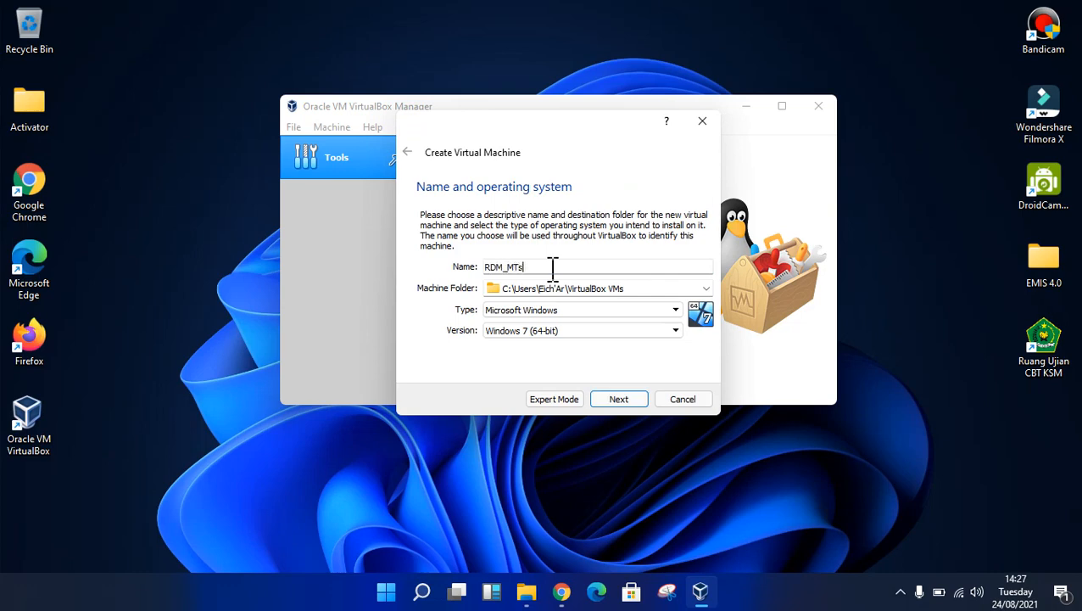
type("ku")
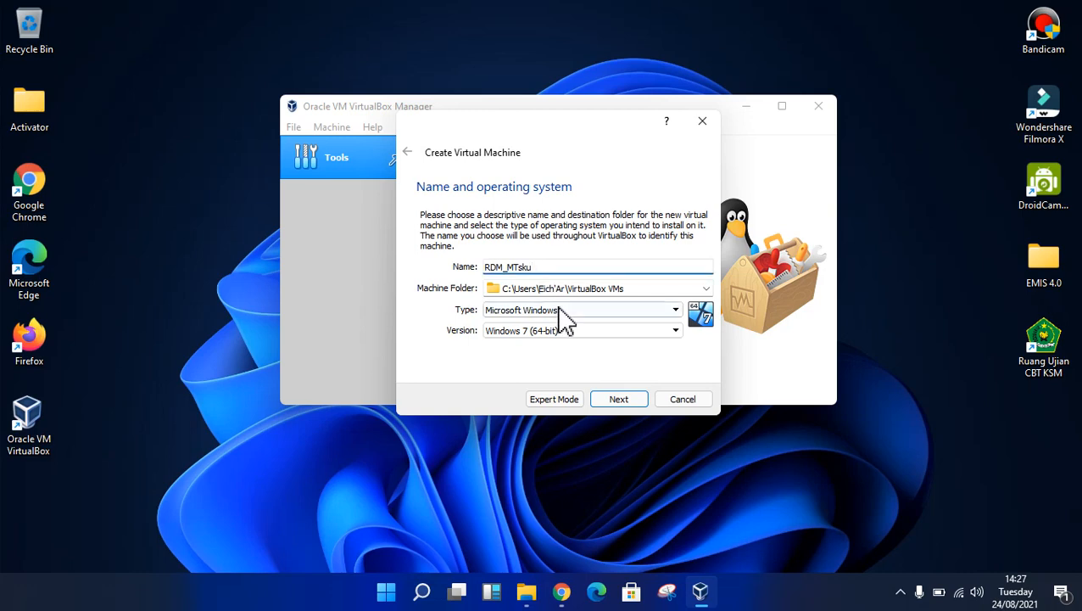
left_click(562, 312)
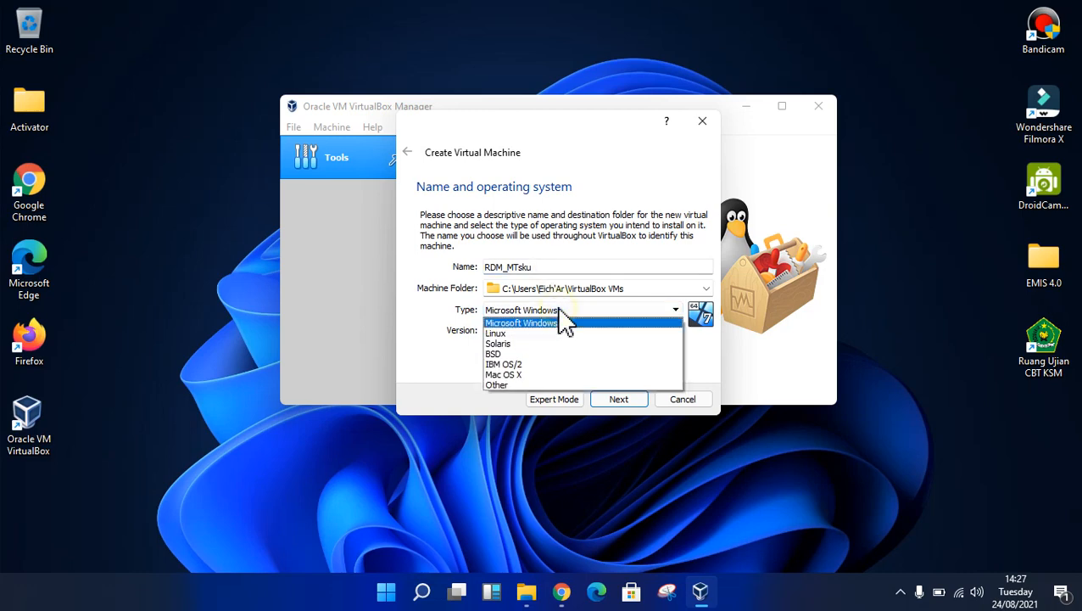
left_click(506, 334)
left_click(509, 332)
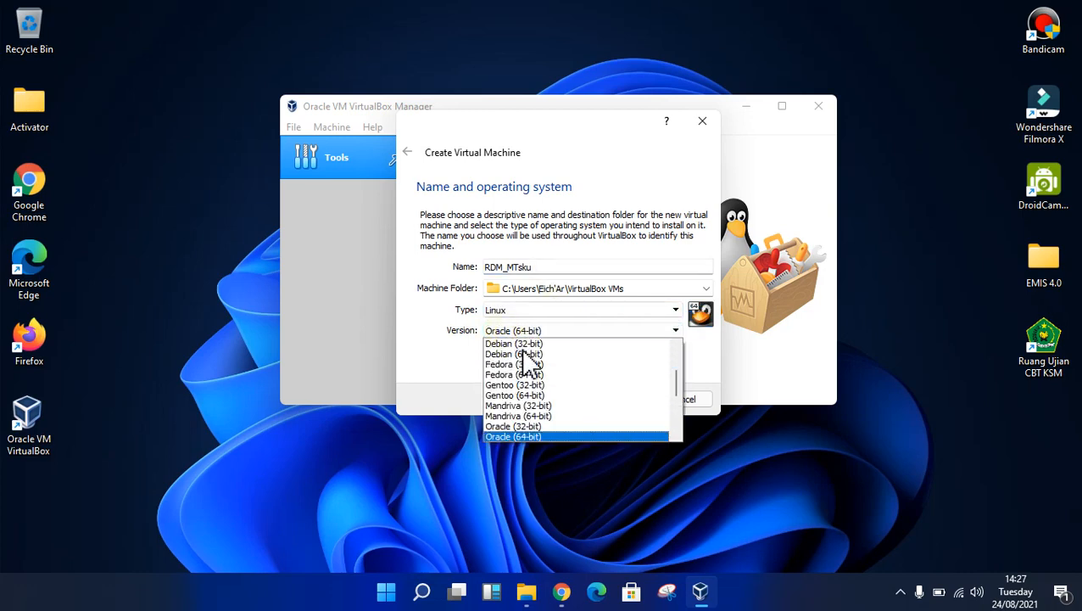
left_click(528, 354)
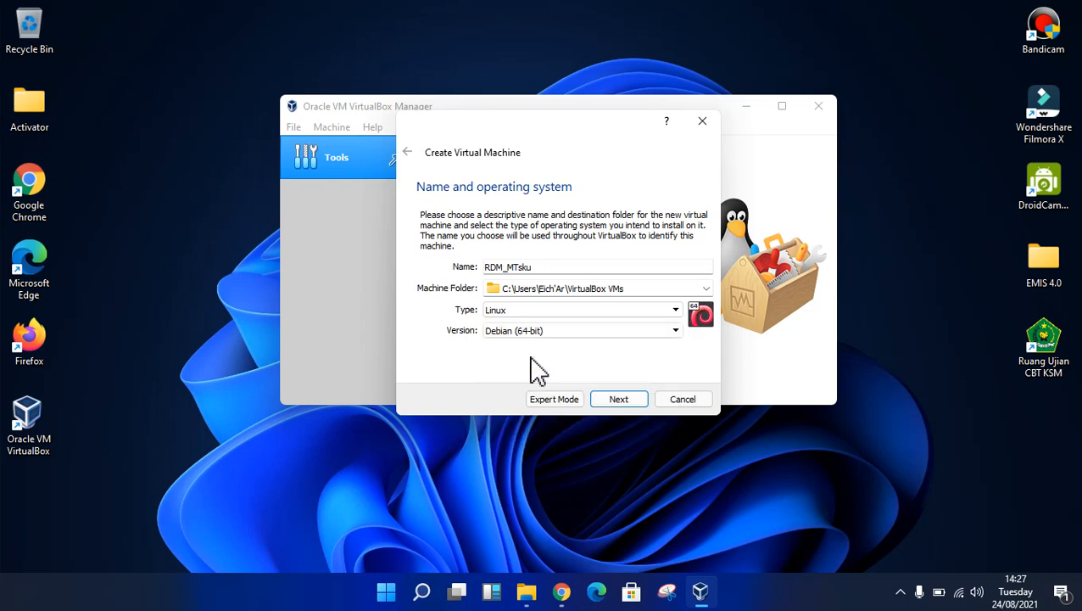
left_click(619, 400)
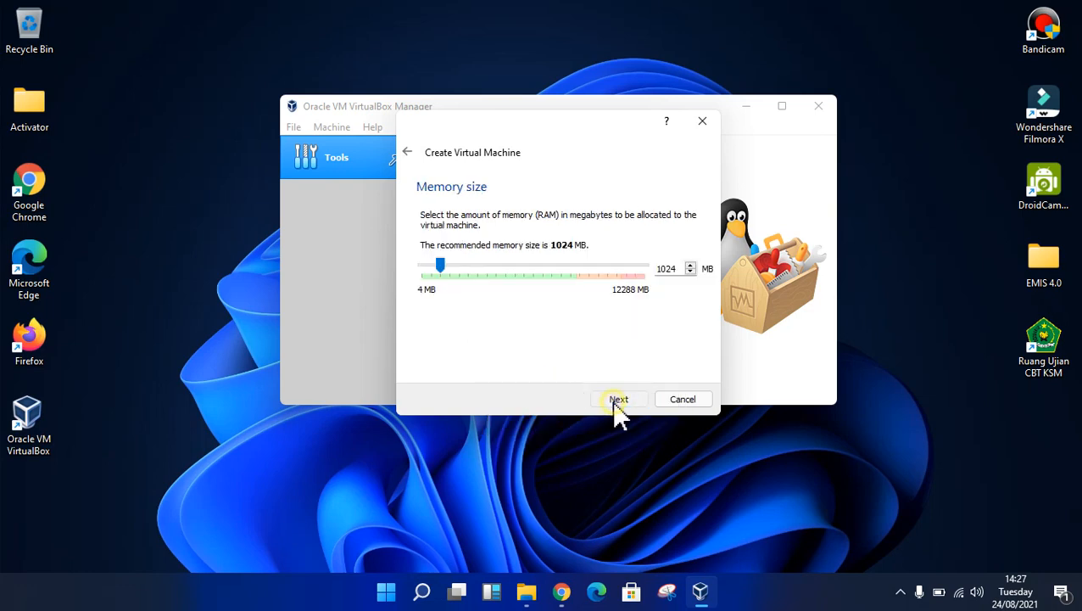
Allocate 6497 MB of memory to the new virtual machine and continue to the hard disk settings.
left_click(440, 268)
left_click_drag(442, 268, 541, 326)
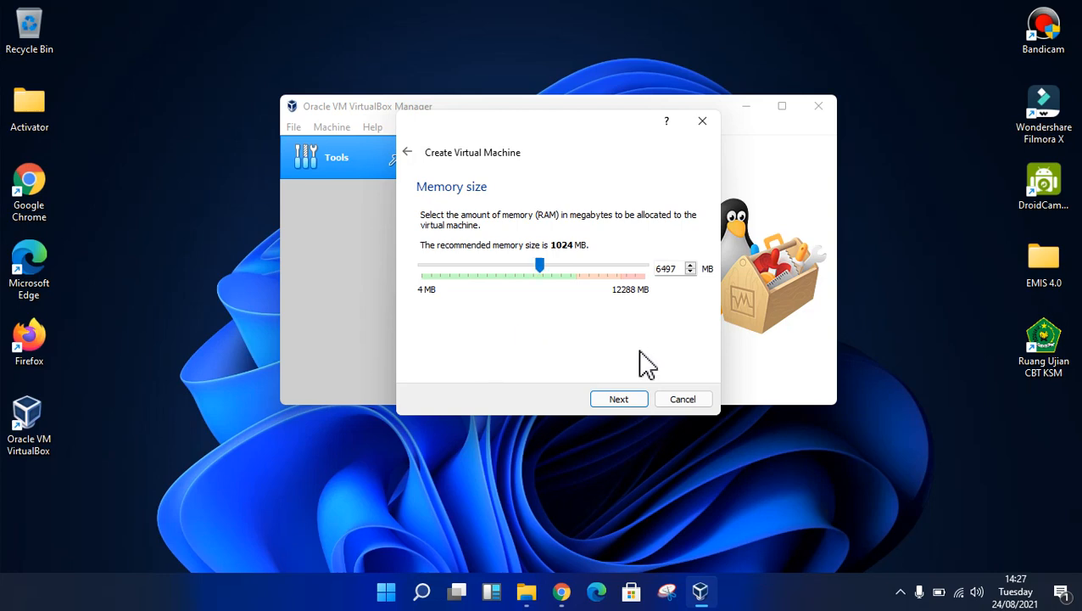
left_click(618, 400)
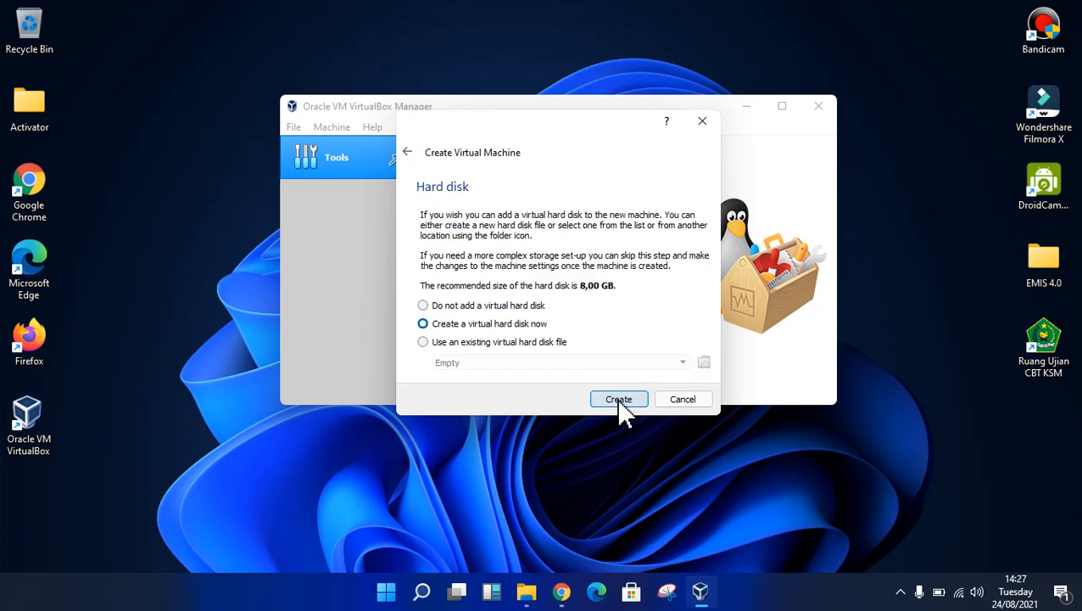
Choose to use an existing virtual hard disk file, open the disk selector, and check the disk image's folder in File Explorer.
left_click(423, 342)
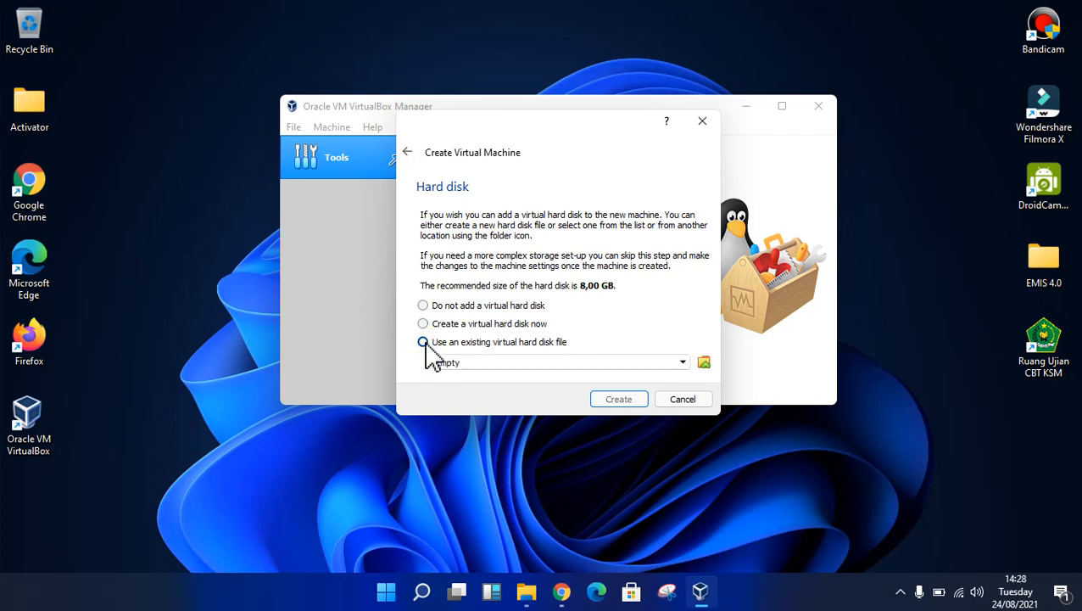
left_click(703, 362)
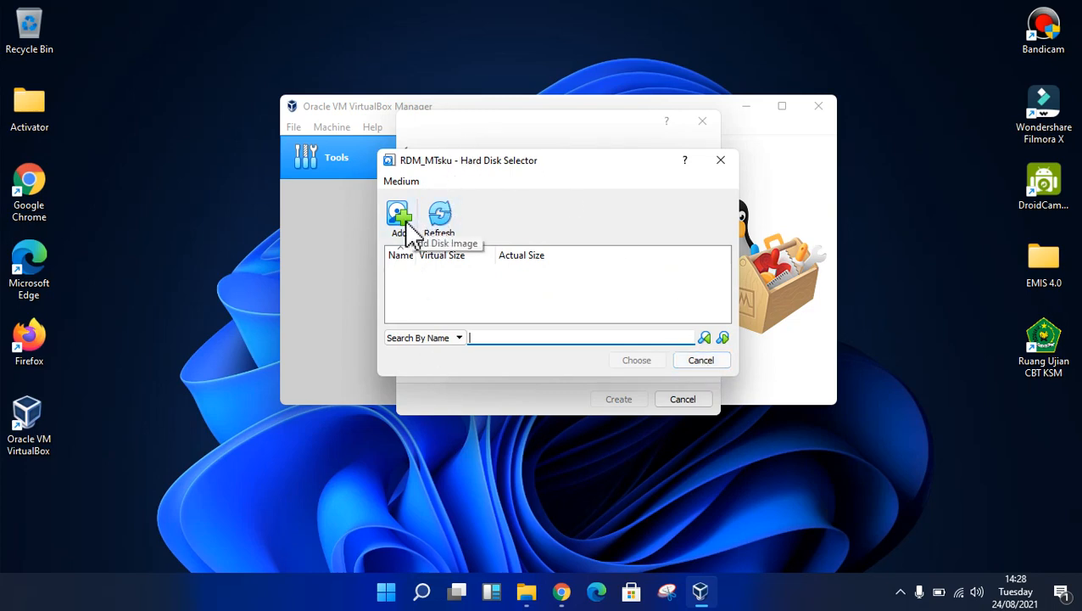
left_click(526, 591)
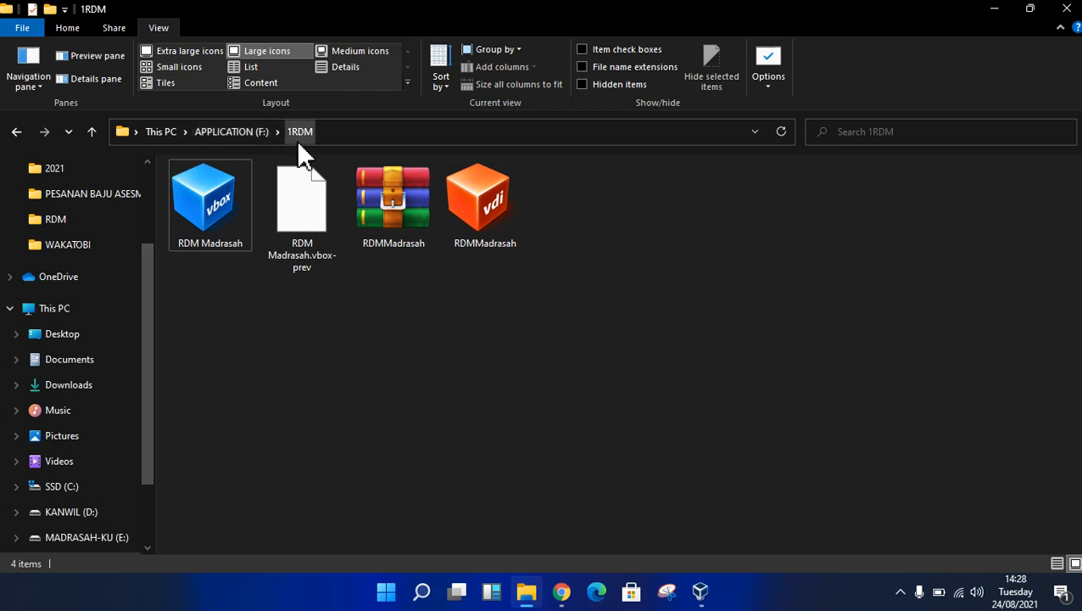
left_click(699, 589)
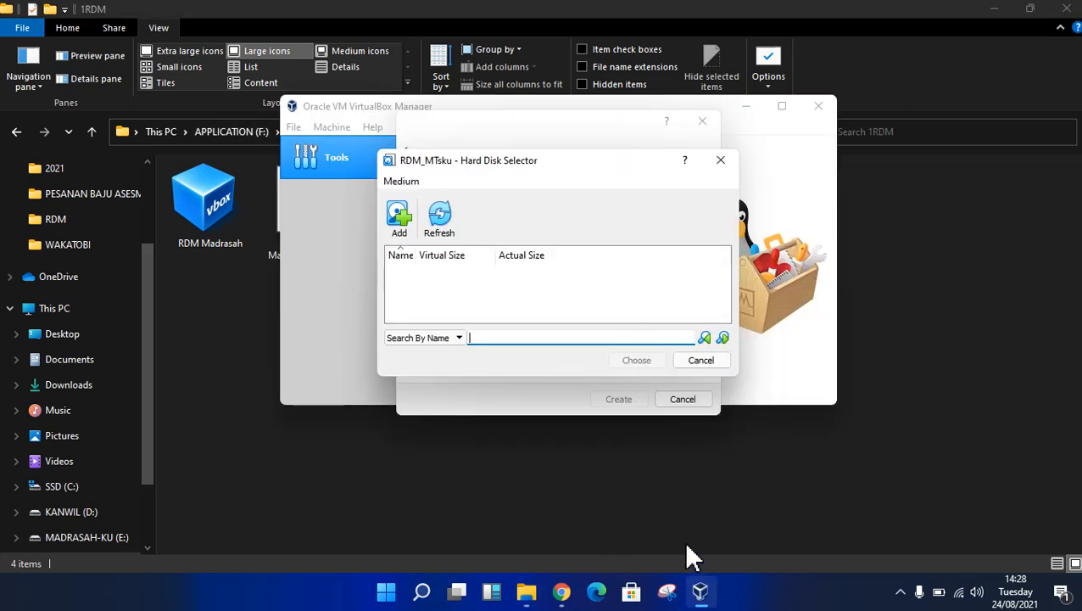
Add RDMMadrasah.vdi from the 1RDM folder on drive F as the hard disk and create the virtual machine.
left_click(399, 219)
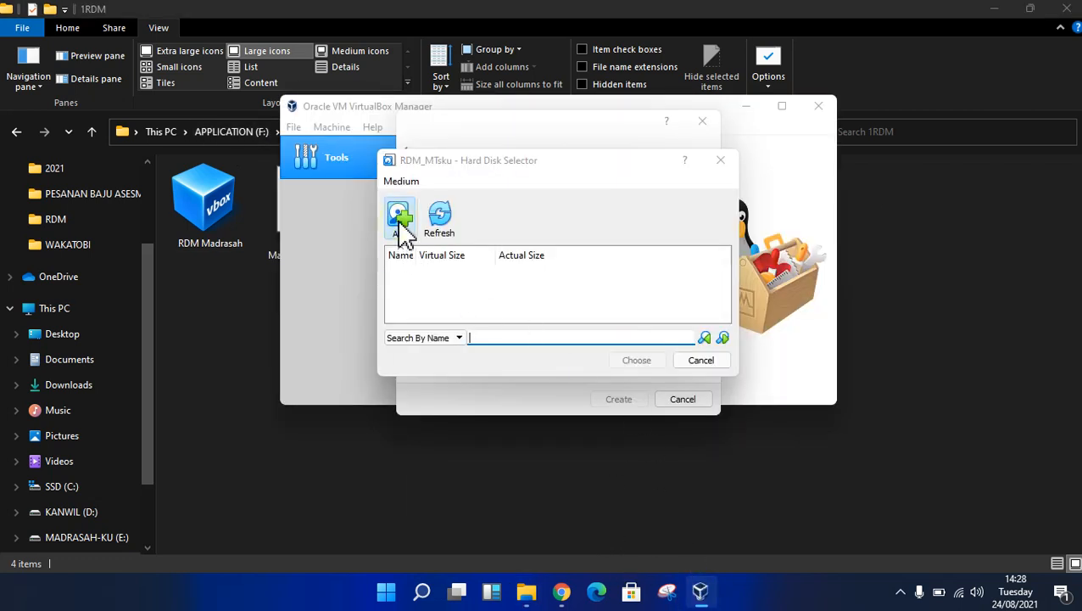
left_click_drag(508, 325, 498, 418)
left_click(494, 402)
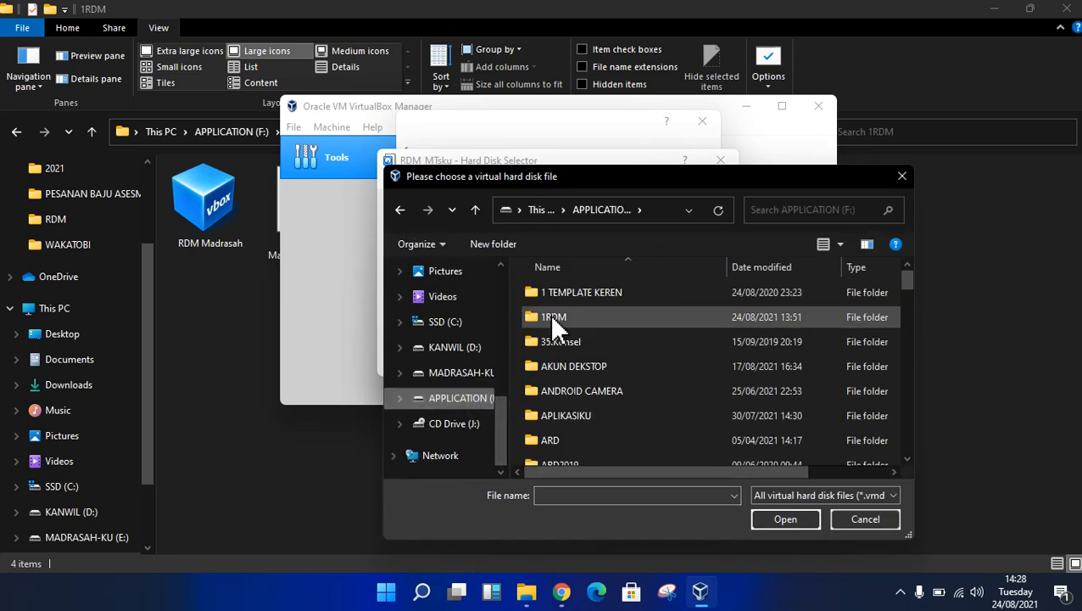
left_click(551, 319)
double_click(552, 319)
left_click(551, 293)
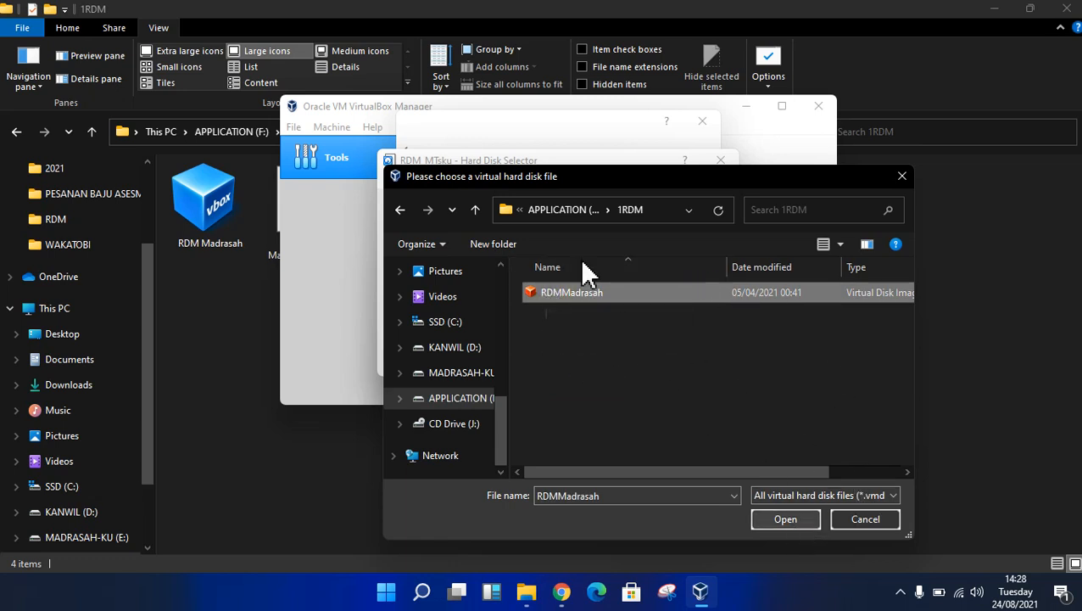
left_click(781, 521)
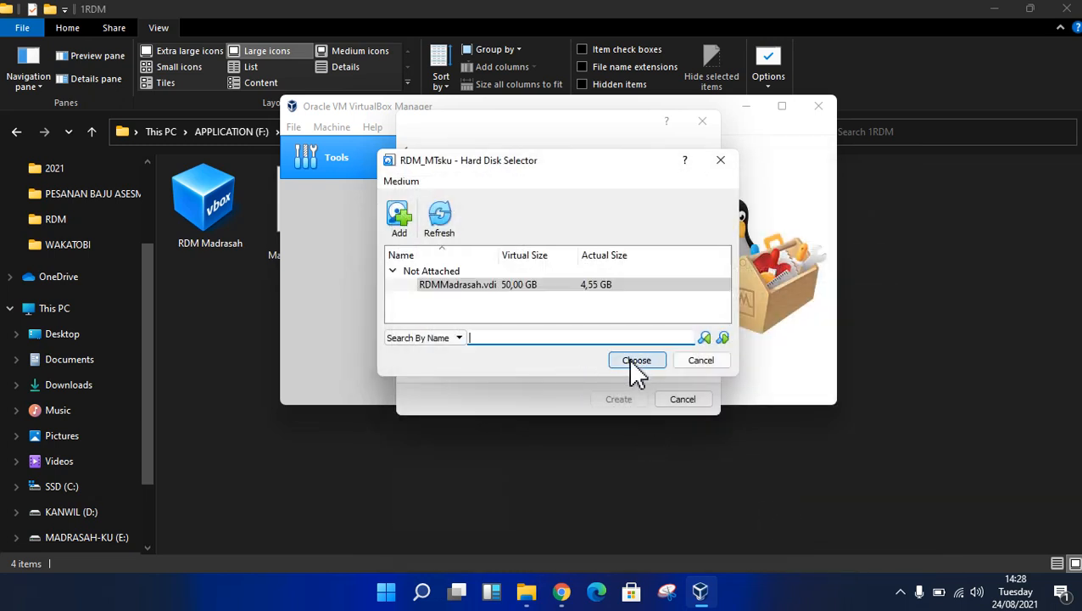
left_click(630, 358)
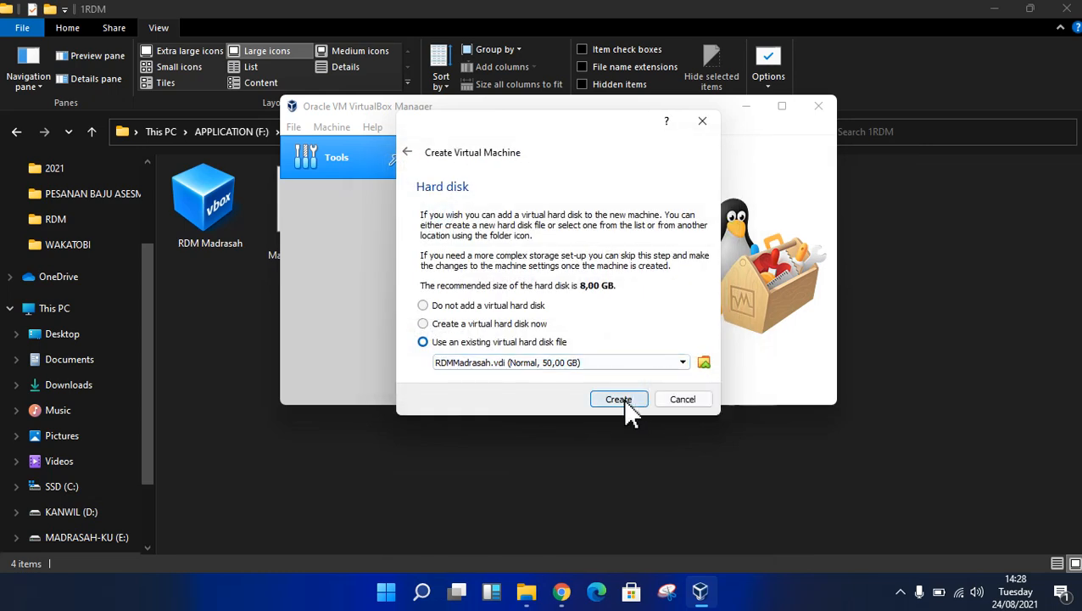
left_click(623, 399)
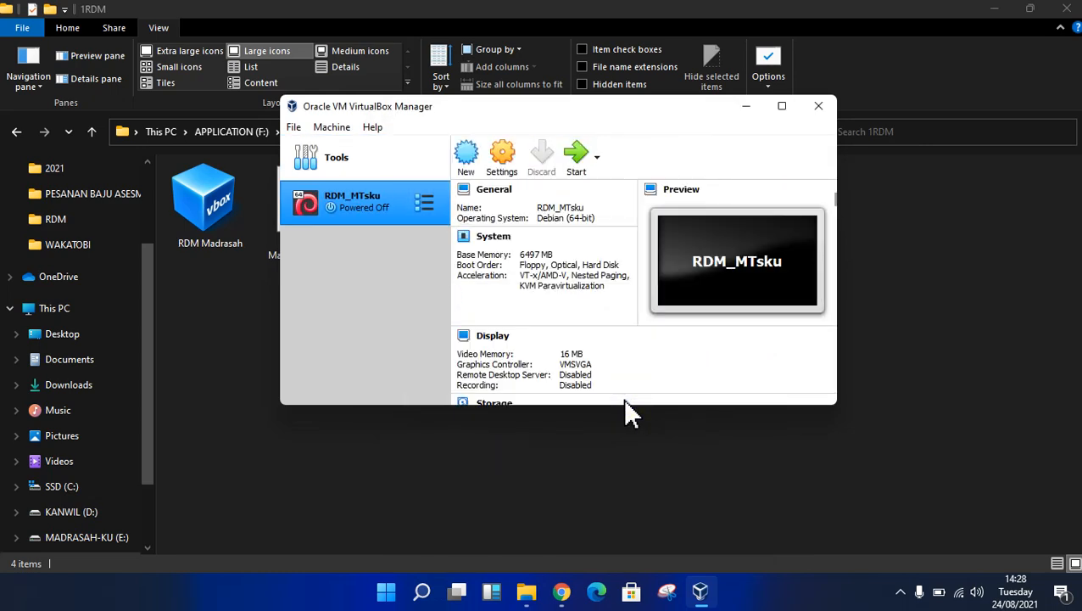
Close the 1RDM folder window and refresh the desktop.
left_click(1065, 15)
right_click(643, 22)
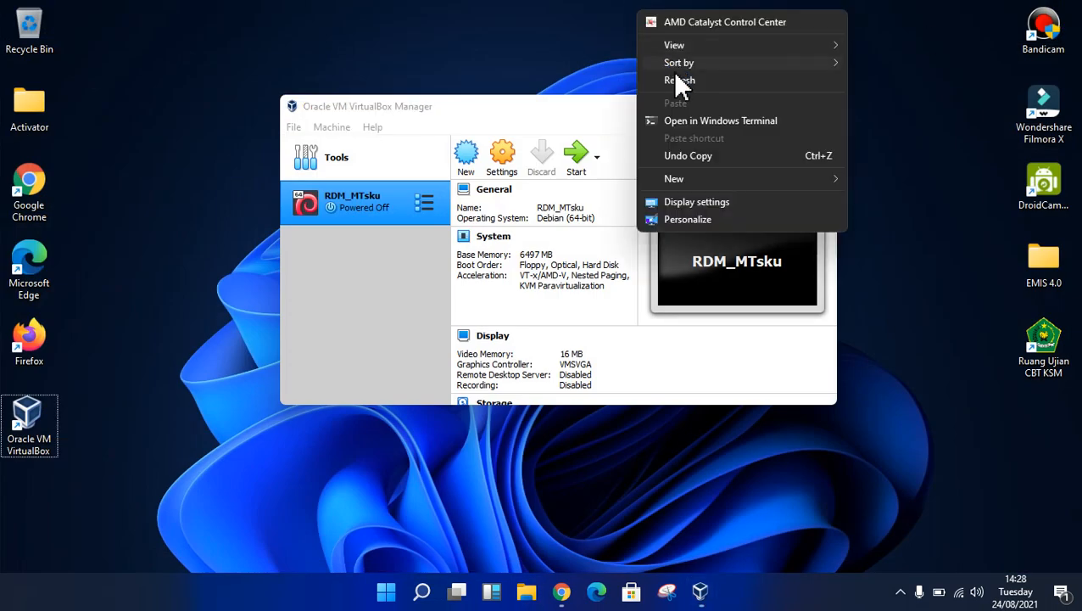
left_click(680, 80)
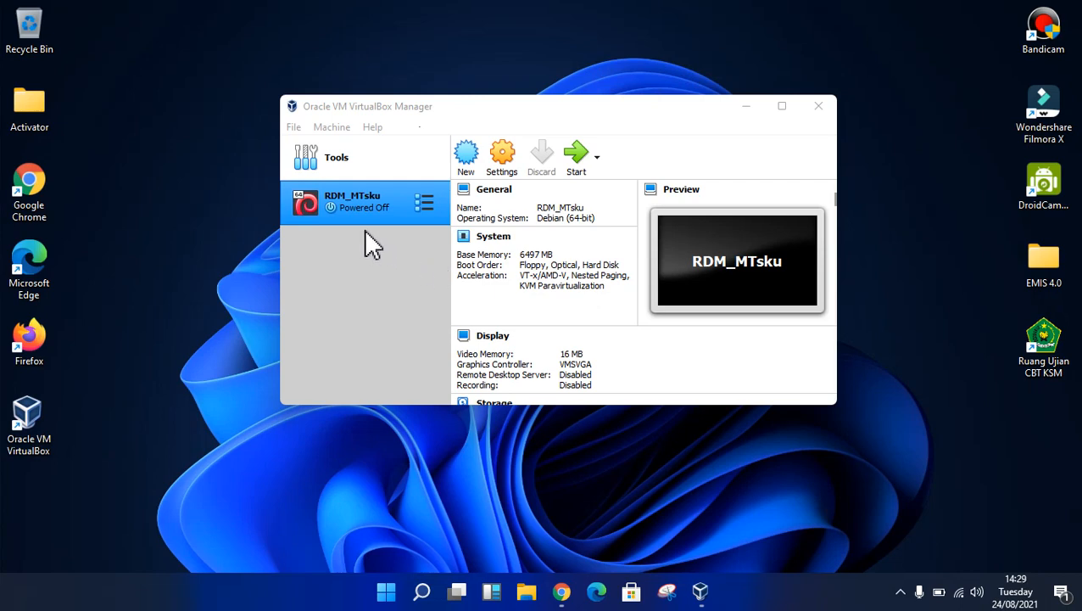
Open the settings of the RDM_MTsku virtual machine and assign it 2 processors in the system settings.
left_click(503, 166)
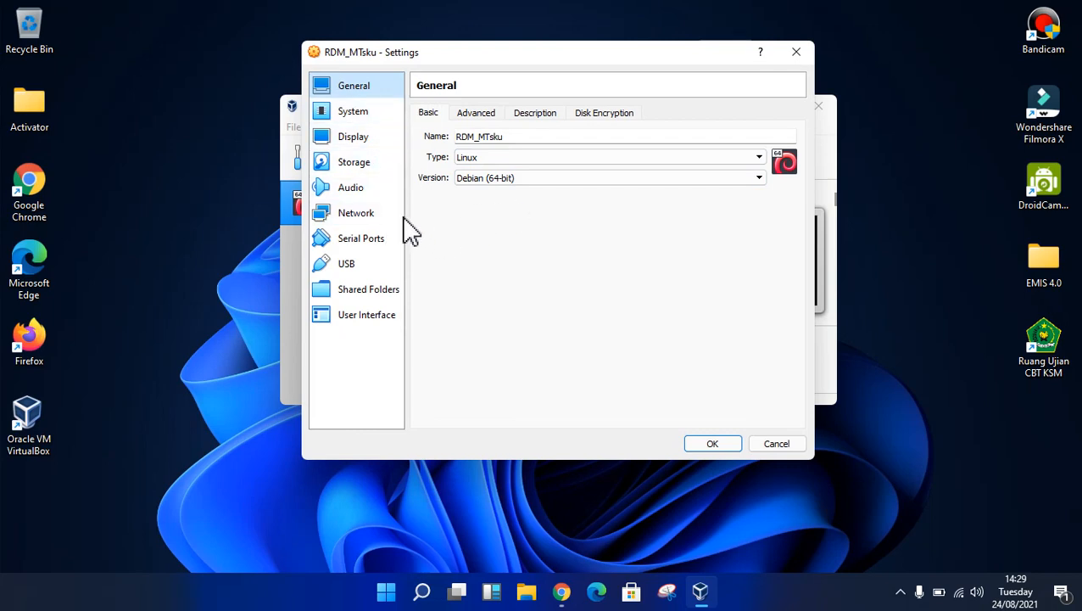
left_click(350, 115)
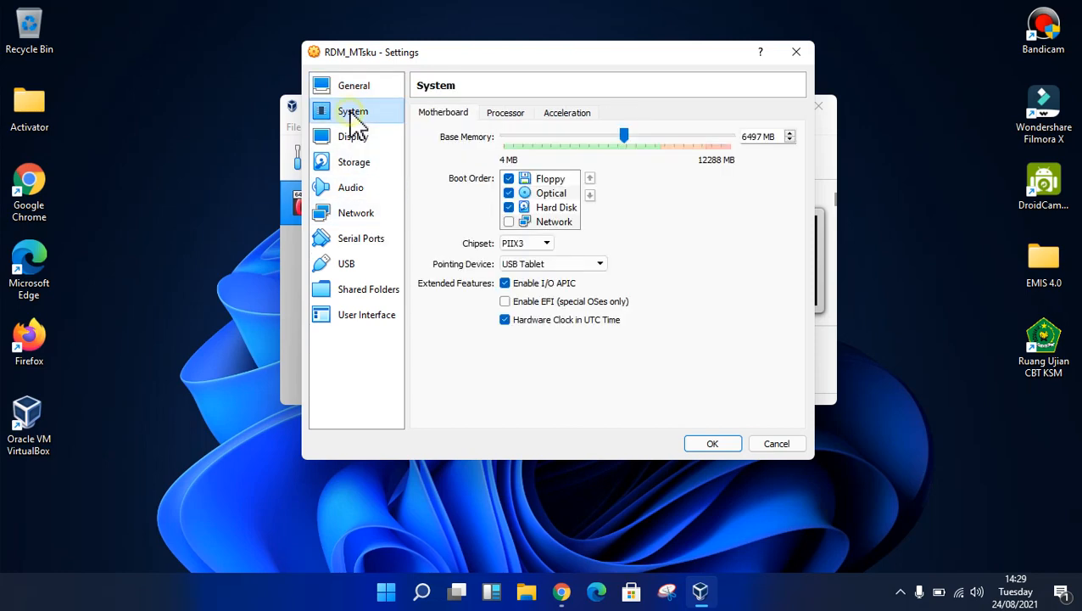
left_click(496, 116)
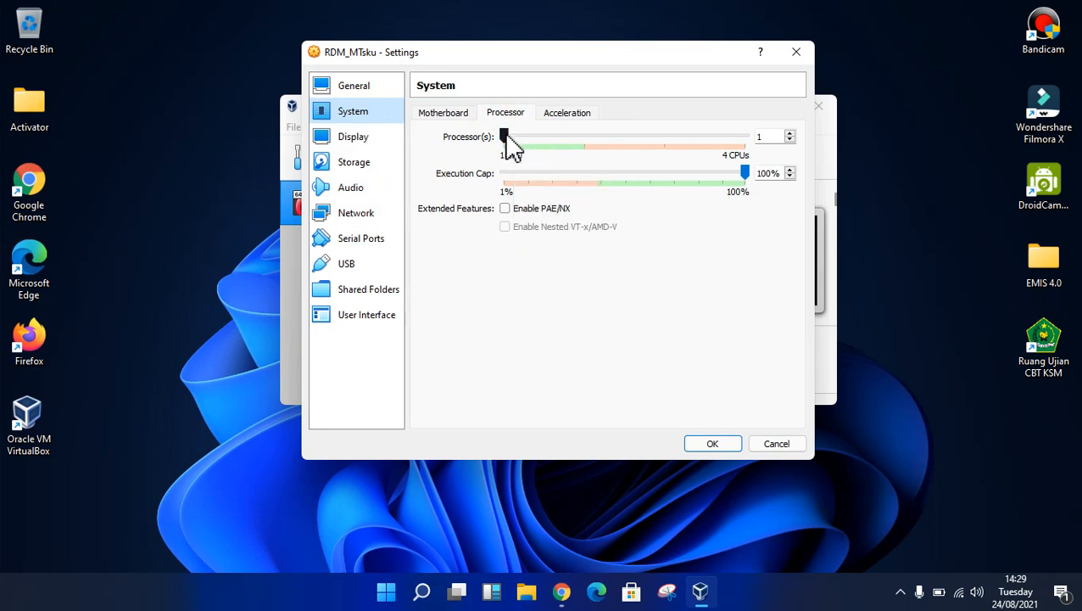
left_click_drag(506, 138, 599, 138)
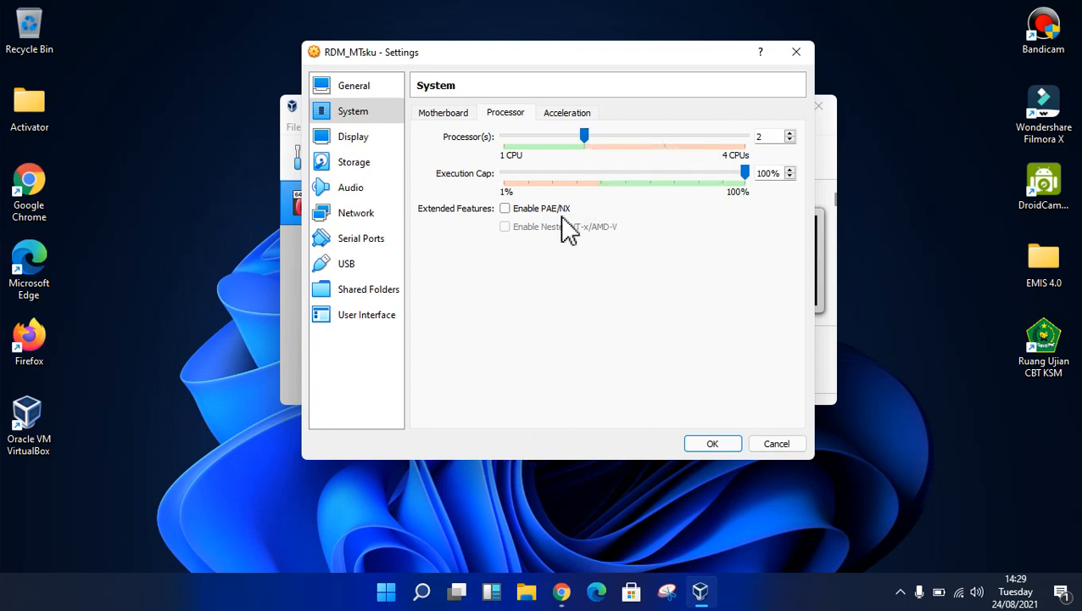
left_click(649, 137)
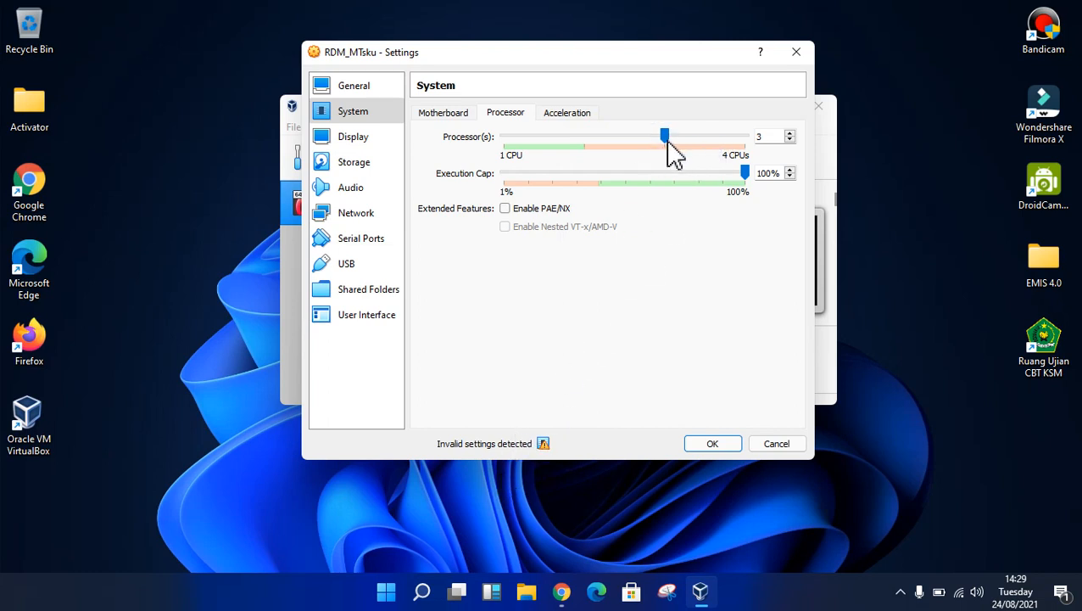
left_click_drag(667, 138, 582, 153)
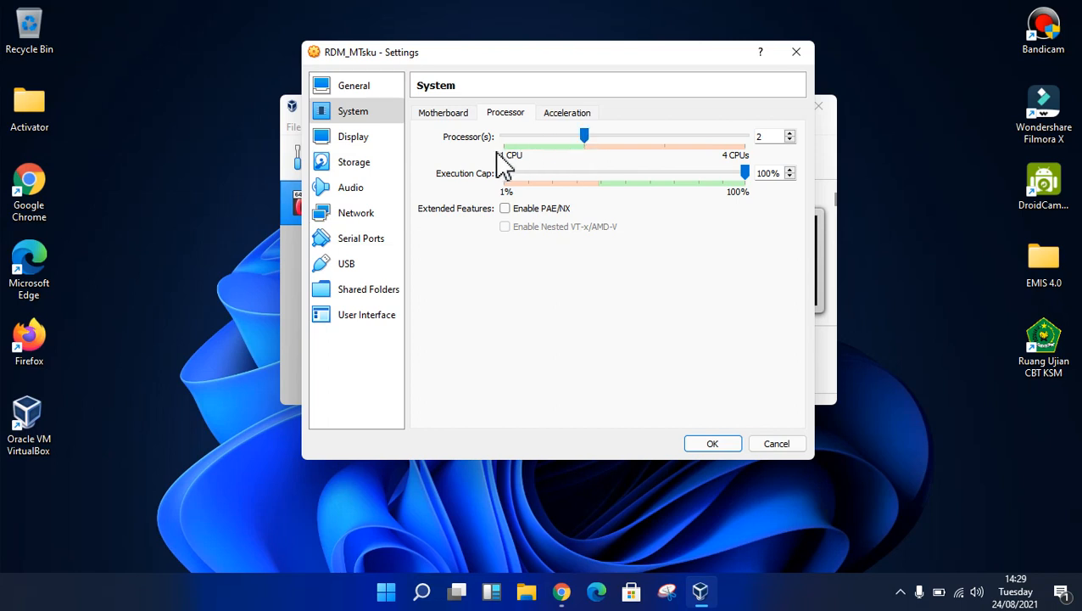
Attach network Adapter 1 of the virtual machine to Bridged Adapter and look through the available host adapters.
left_click(371, 221)
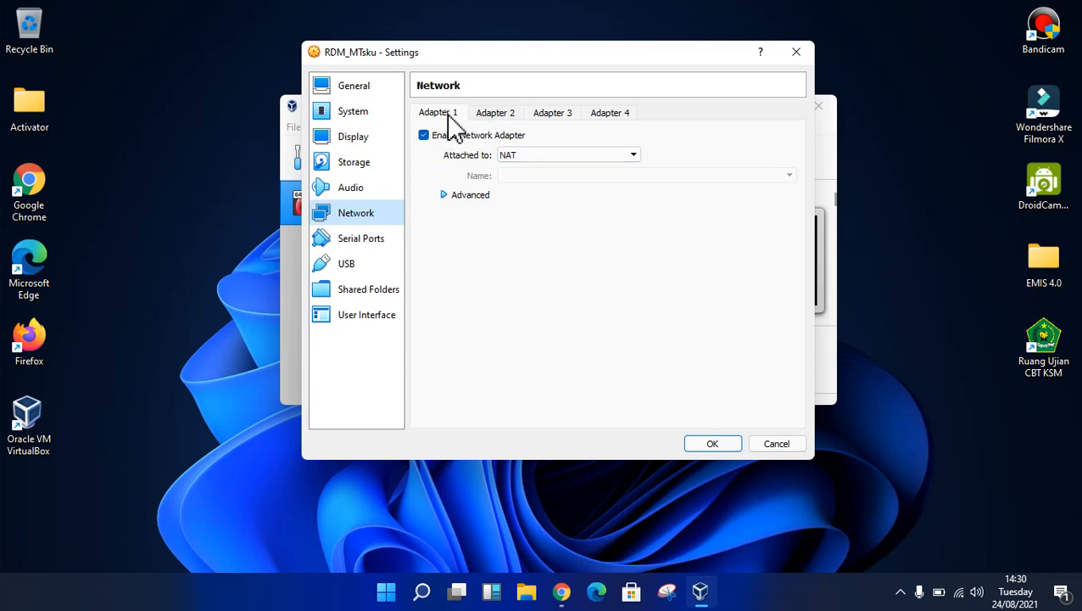
left_click(527, 156)
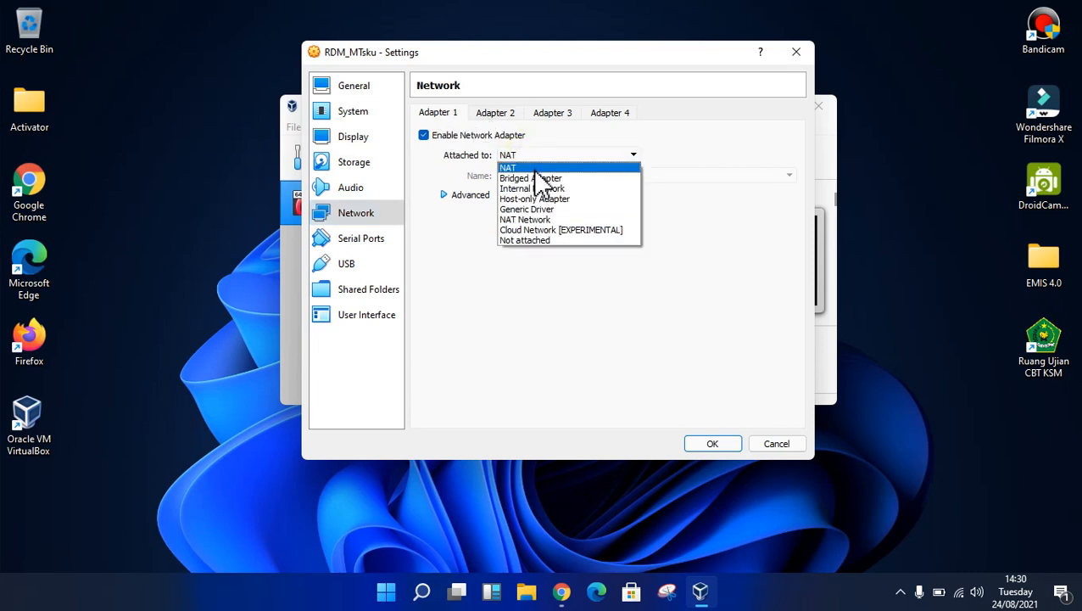
left_click(539, 179)
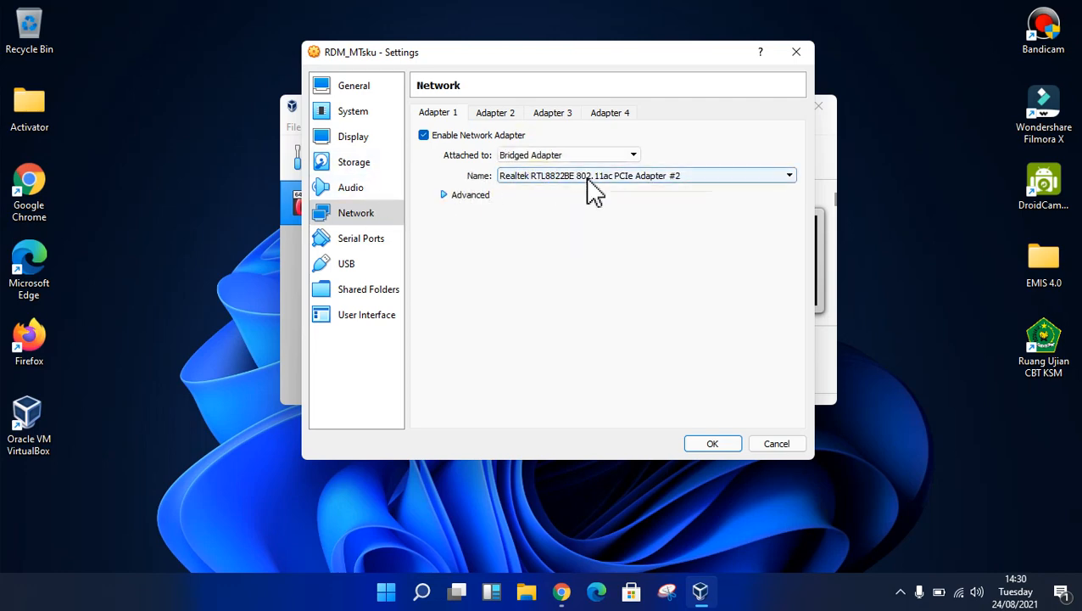
left_click(527, 178)
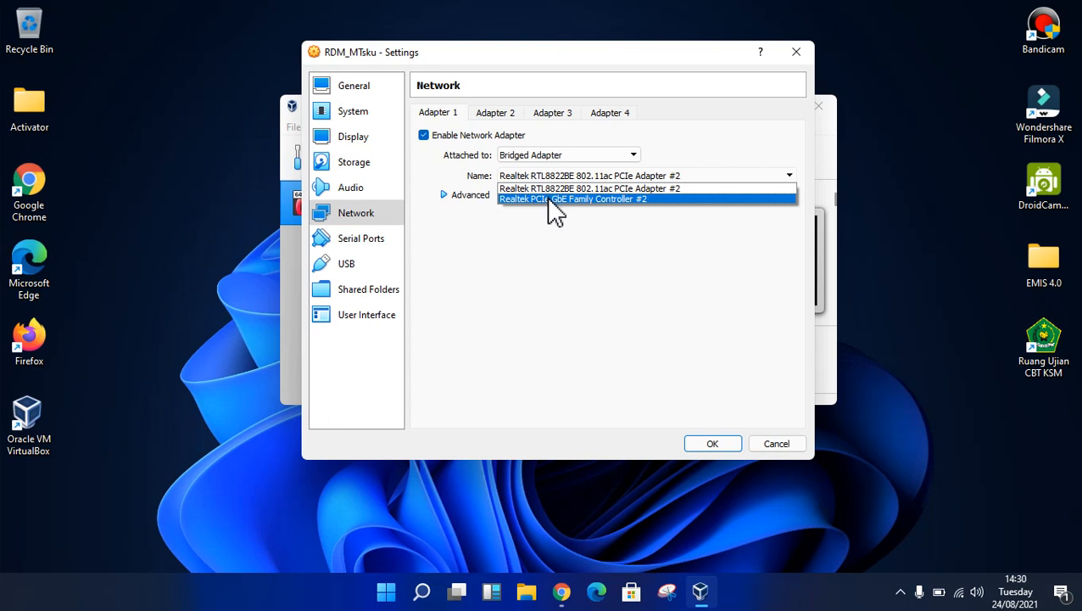
Switch to the Windows network settings and open the adapter options from the Ethernet page.
right_click(959, 595)
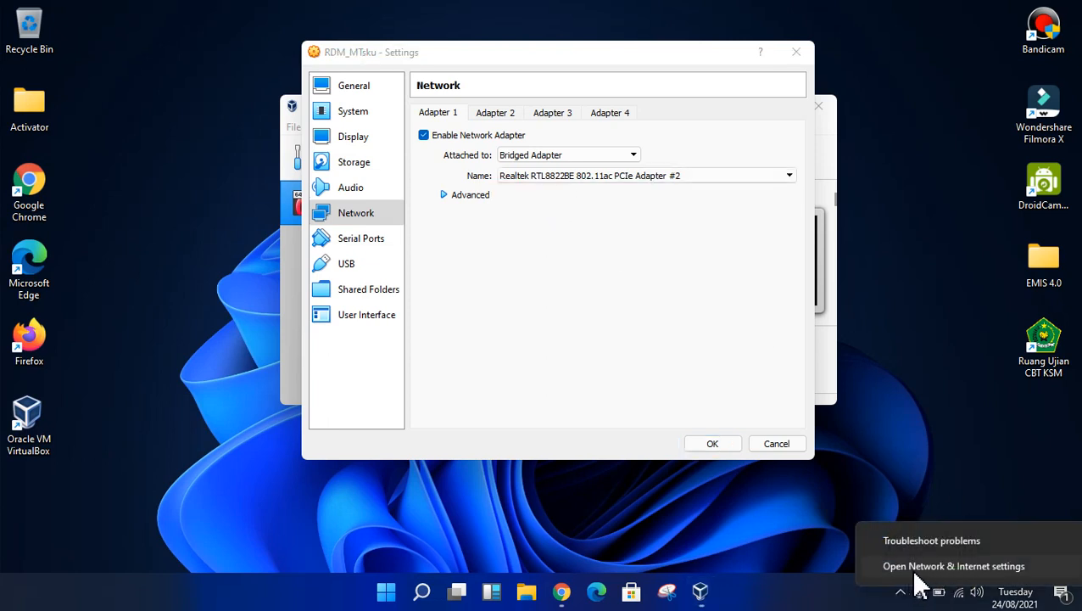
left_click(927, 566)
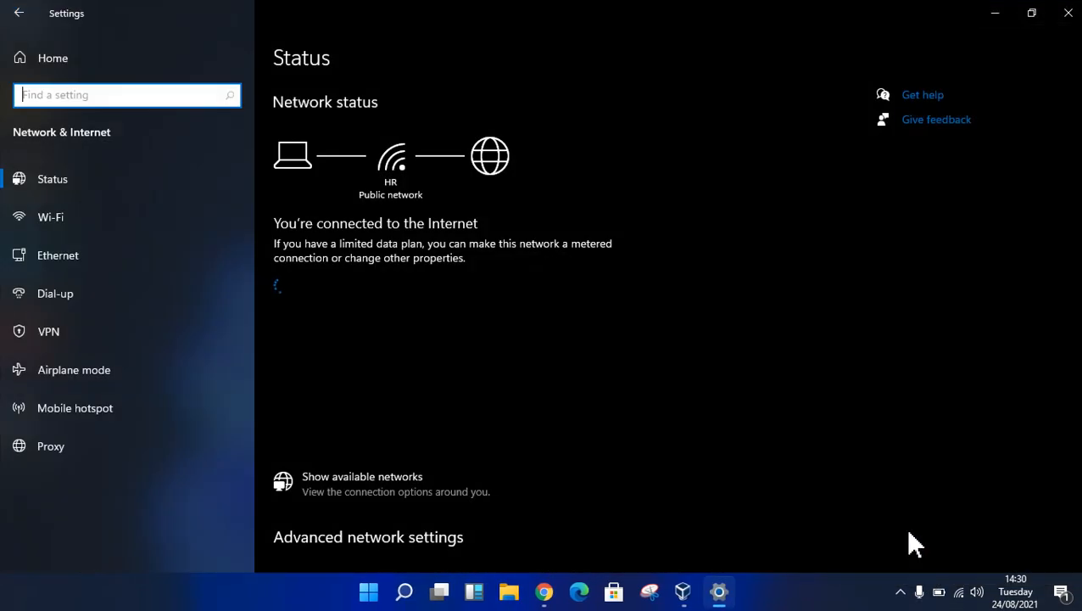
left_click(111, 267)
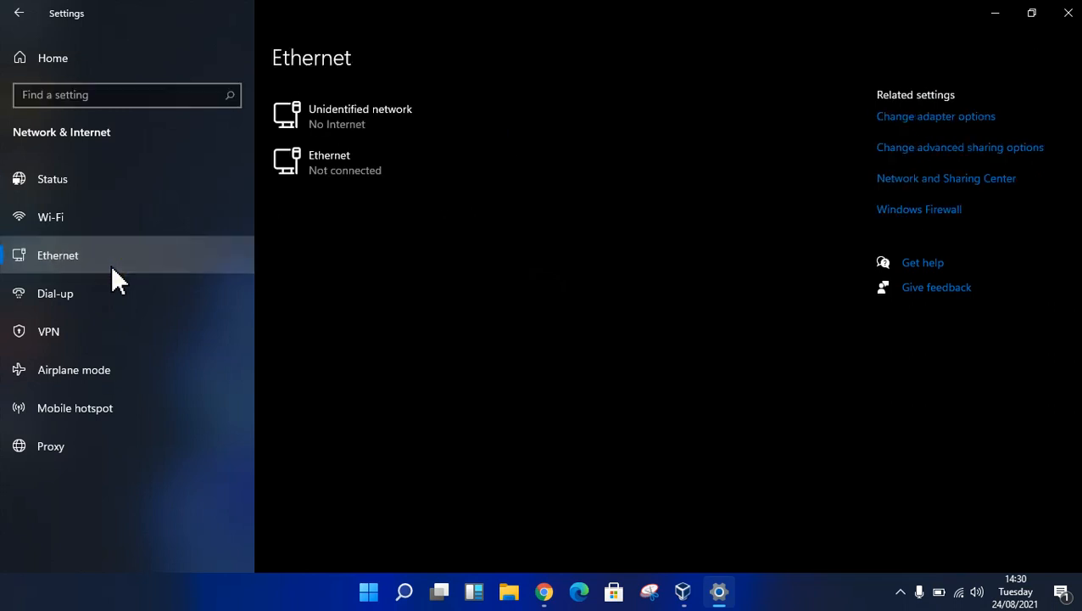
left_click(916, 121)
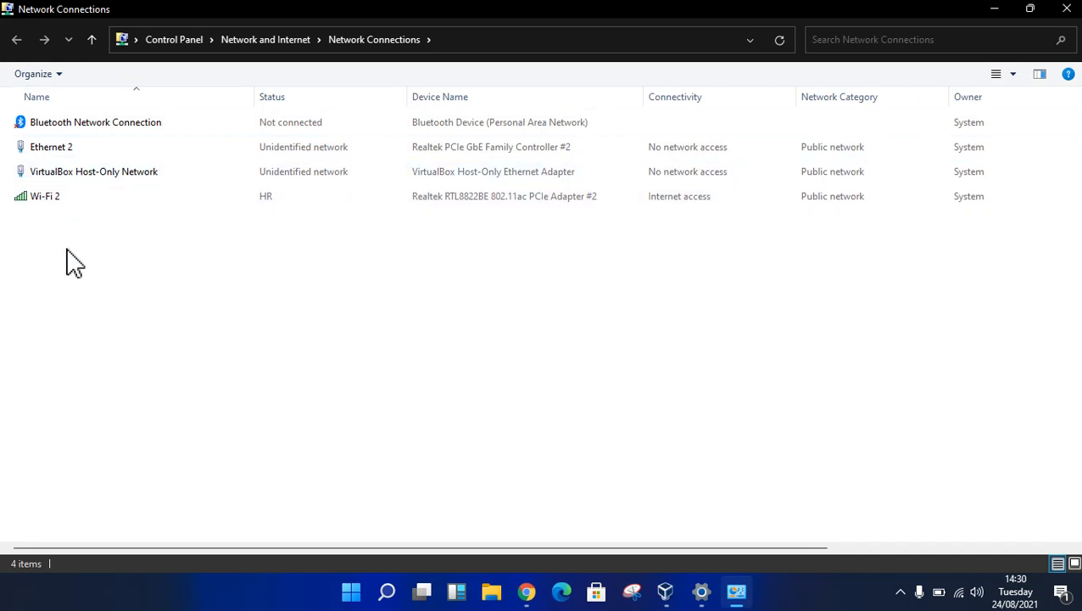
Switch the network connections list to large icons and back to the Details view.
left_click(1013, 74)
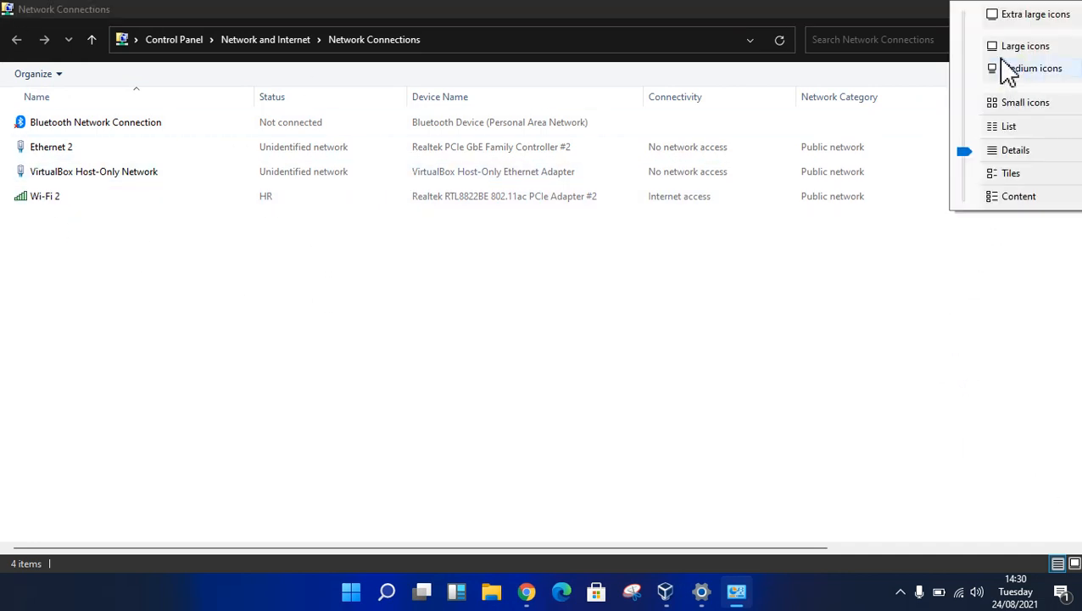
left_click(1004, 66)
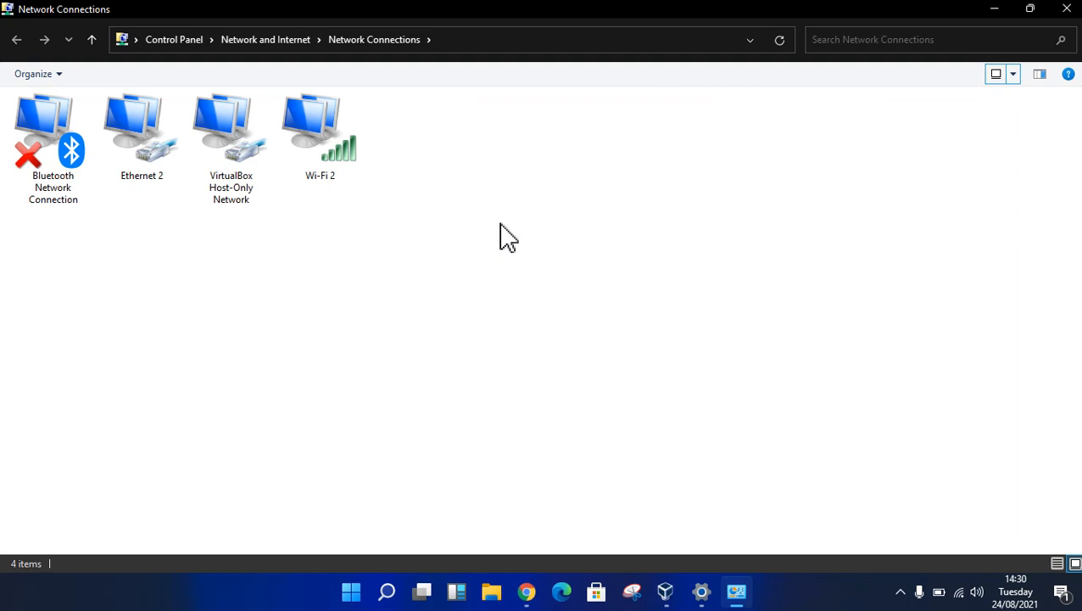
left_click(1013, 74)
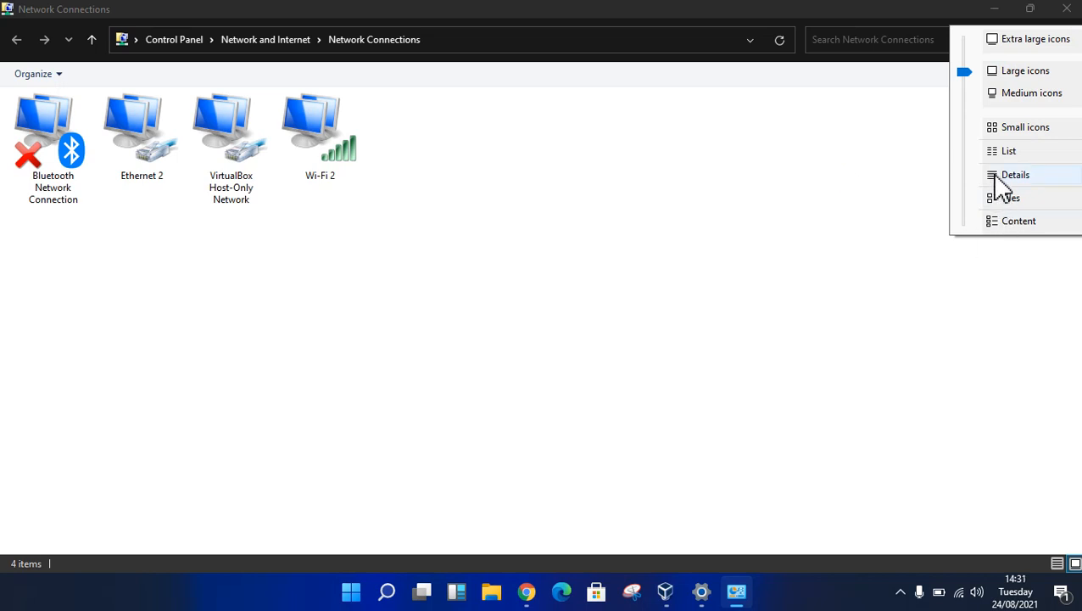
left_click(1055, 177)
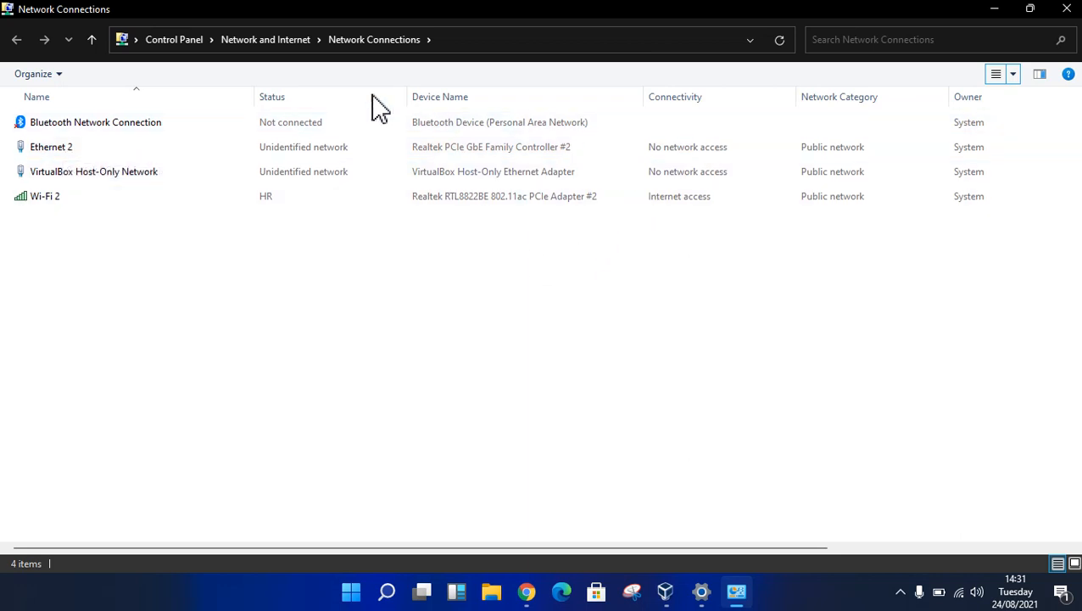
Open the Internet Protocol Version 4 (TCP/IPv4) properties of the Ethernet 2 connection.
left_click(99, 147)
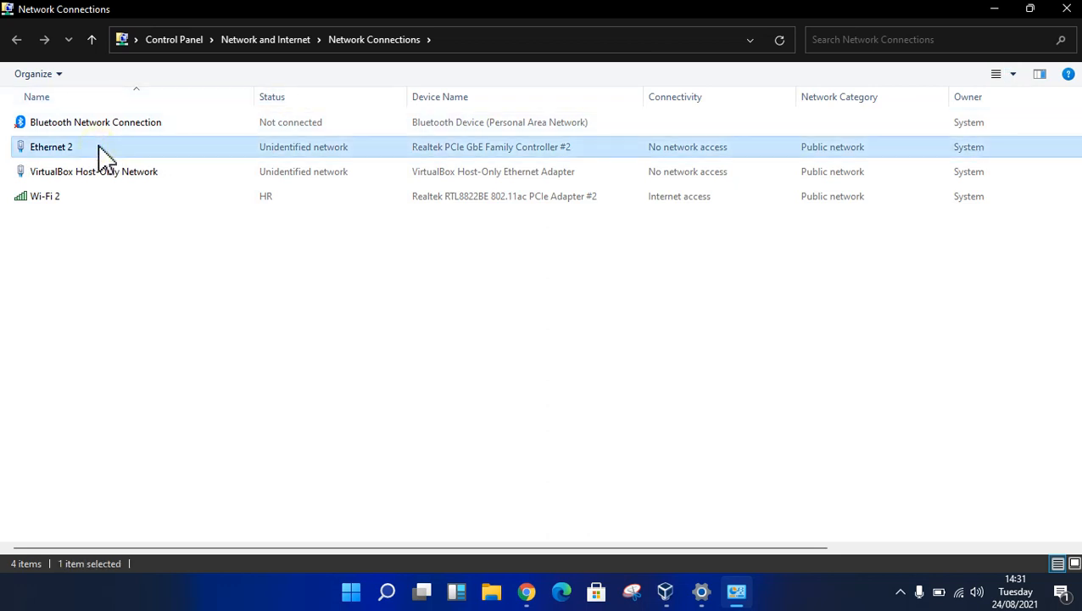
right_click(480, 151)
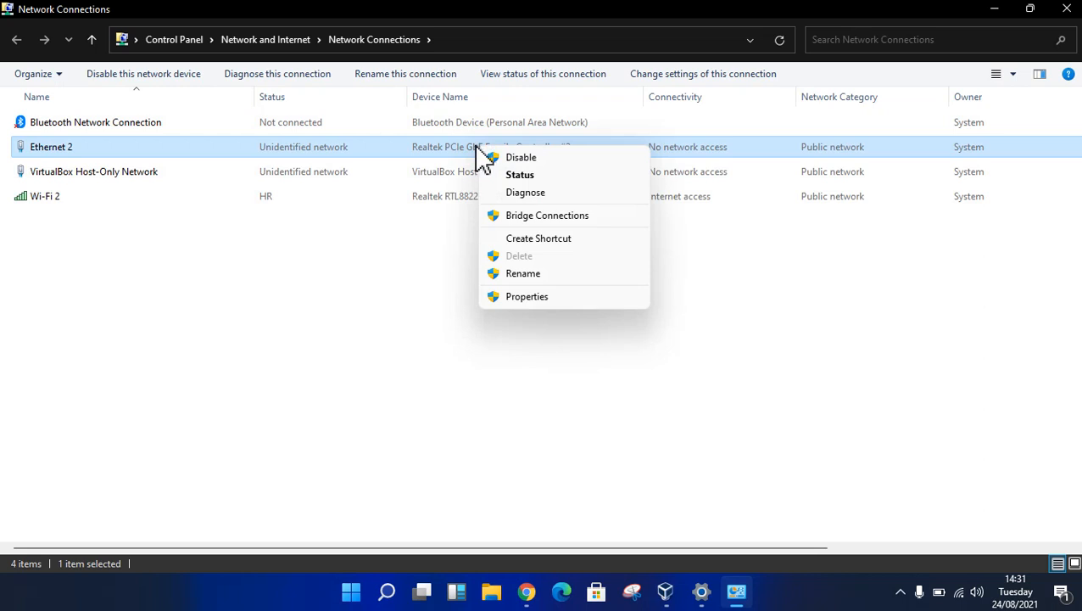
left_click(530, 297)
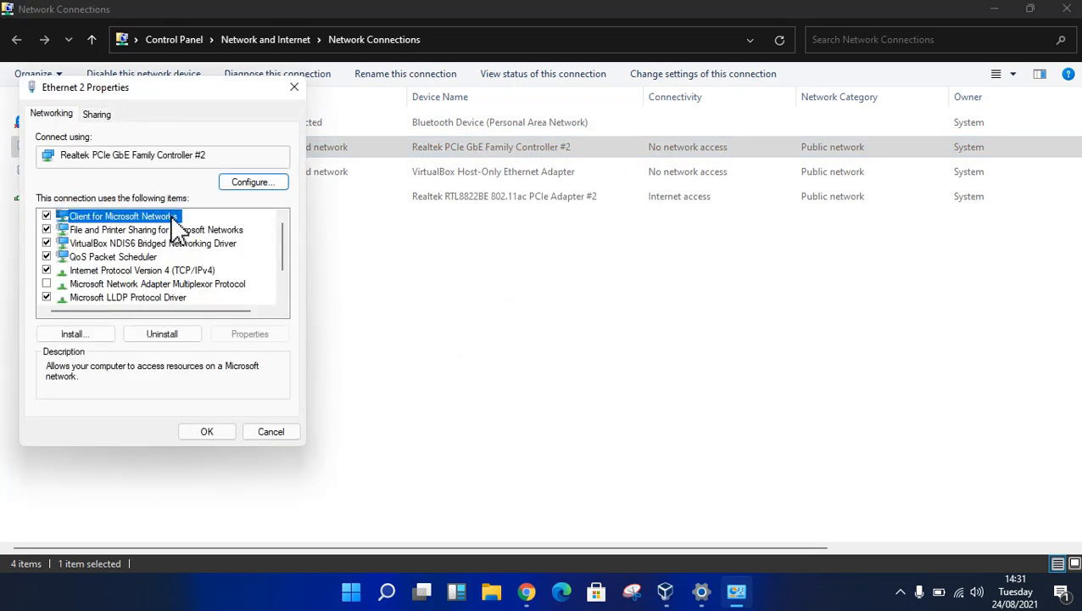
left_click(158, 271)
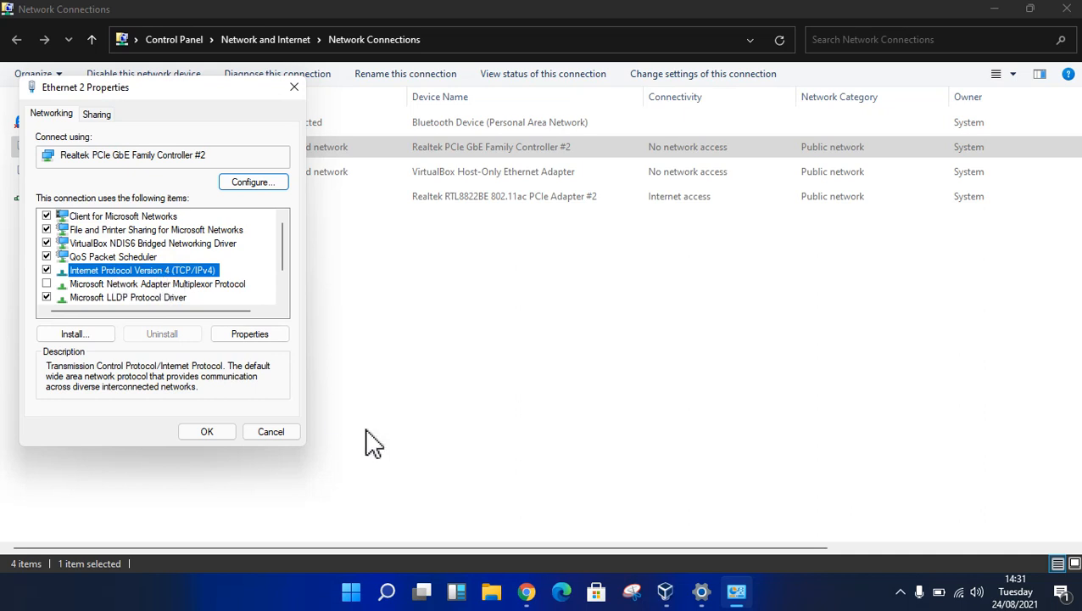
left_click(237, 338)
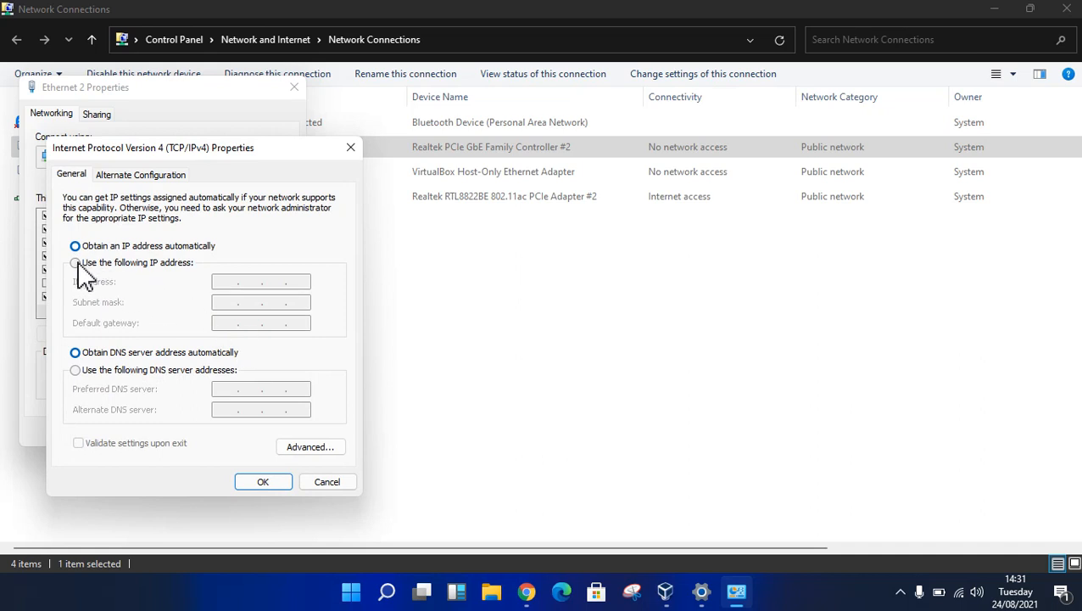
Assign Ethernet 2 the static IP address 192.168.0.199 with subnet mask 255.255.255.0 and apply the configuration.
left_click(76, 263)
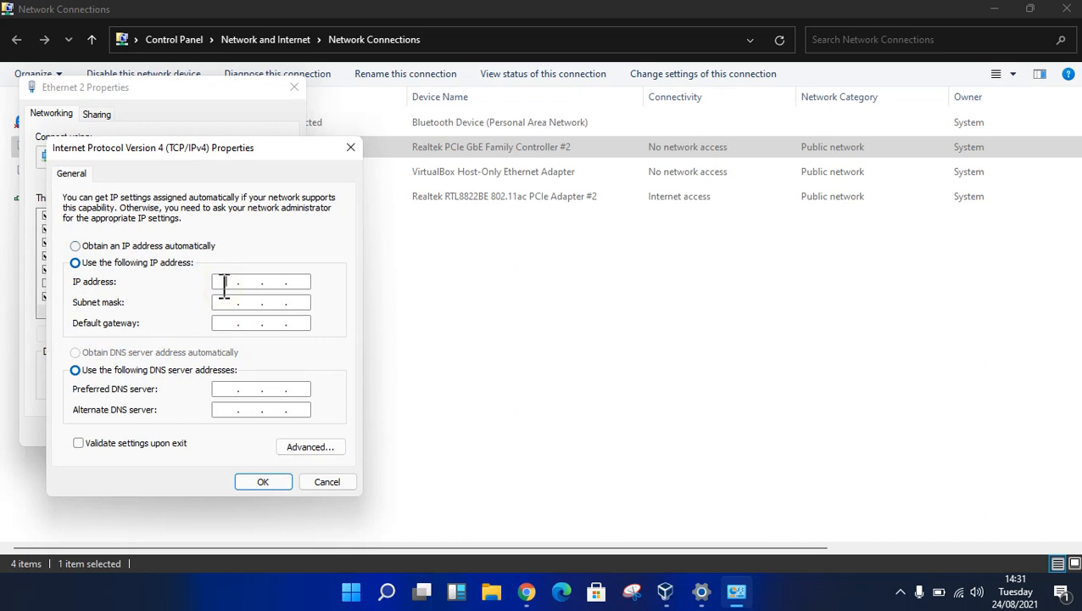
left_click(224, 284)
type("192 . ")
type("168")
type("250")
key("BackSpace")
key("BackSpace")
type("99")
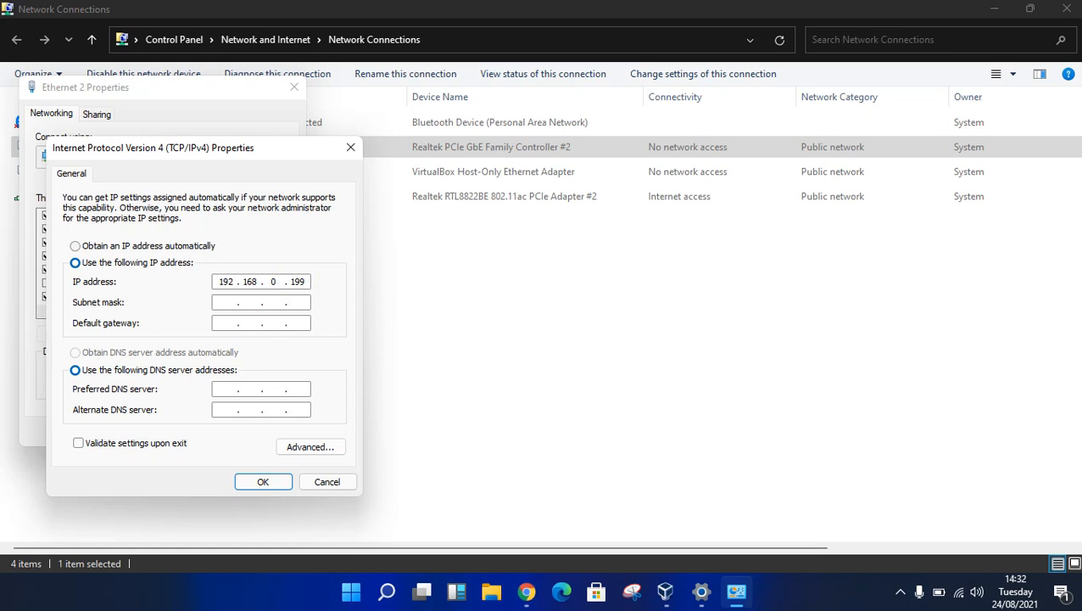
left_click(227, 304)
left_click(264, 483)
left_click(264, 482)
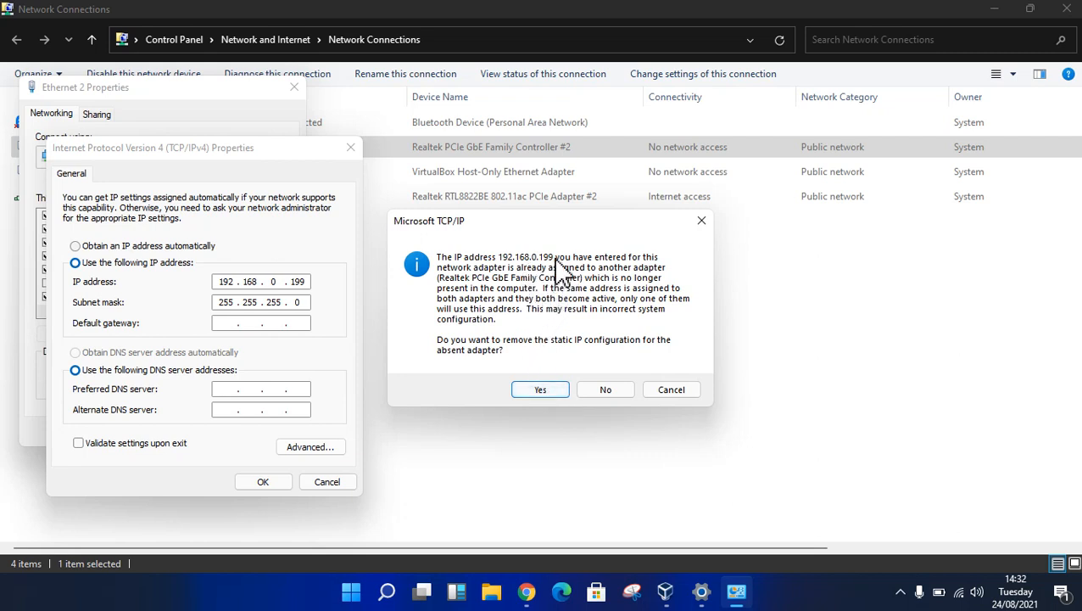
left_click(627, 405)
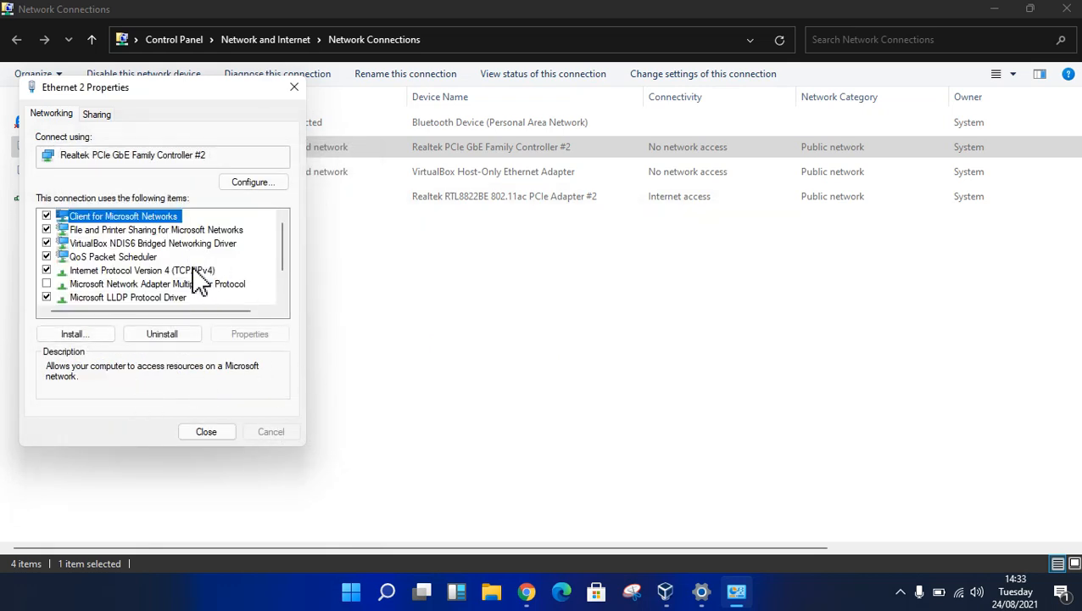
Change the static IP address of Ethernet 2 to 192.168.0.198 and close the connection's properties.
double_click(194, 270)
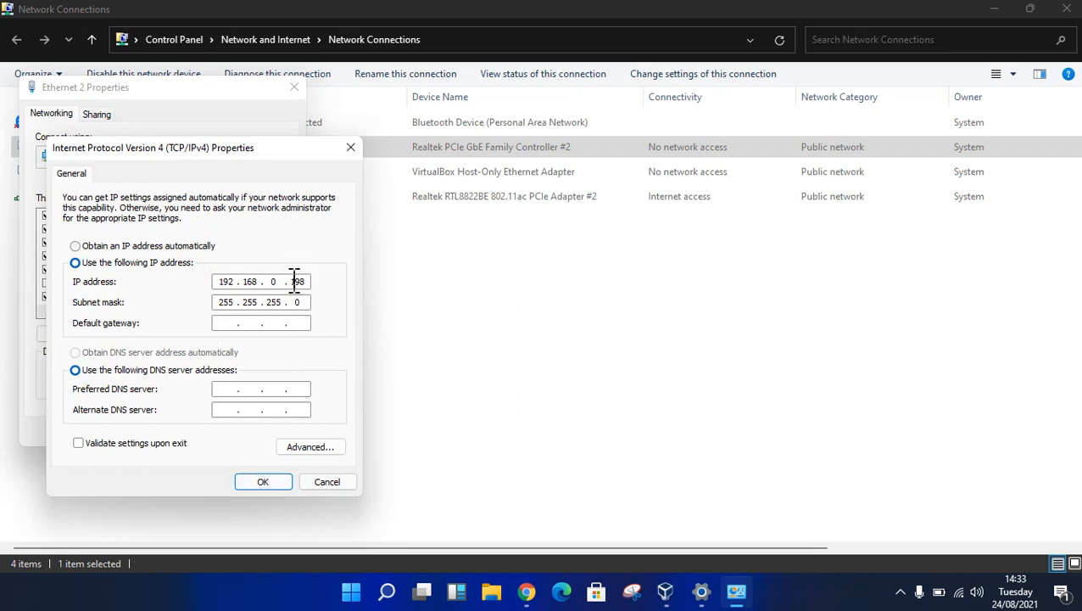
left_click(266, 484)
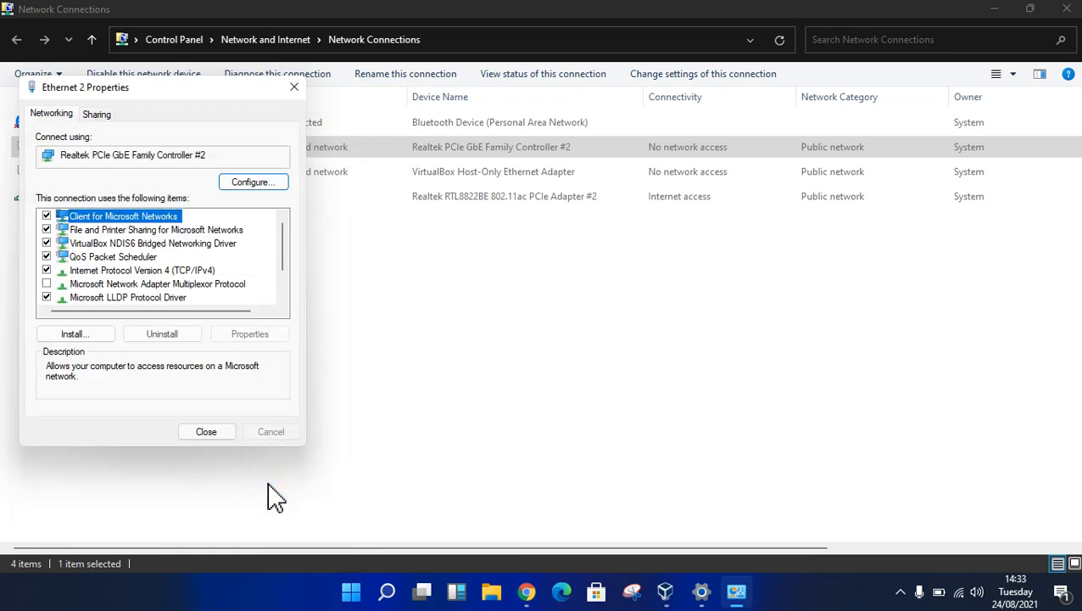
left_click(208, 434)
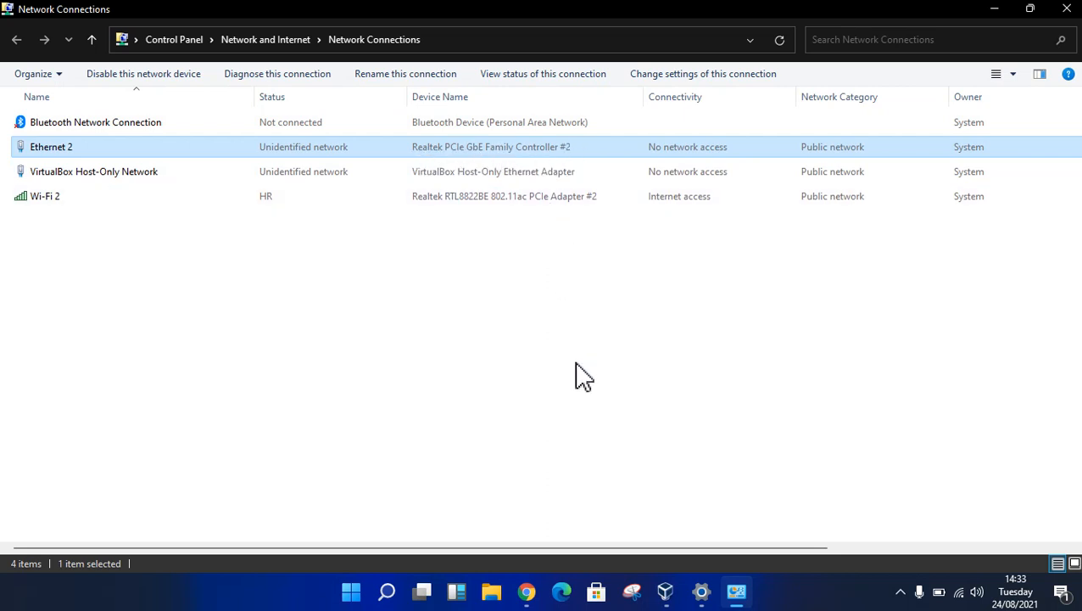
Switch back to the VirtualBox machine settings and bridge Adapter 1 to Realtek PCIe GbE Family Controller #2.
left_click(667, 593)
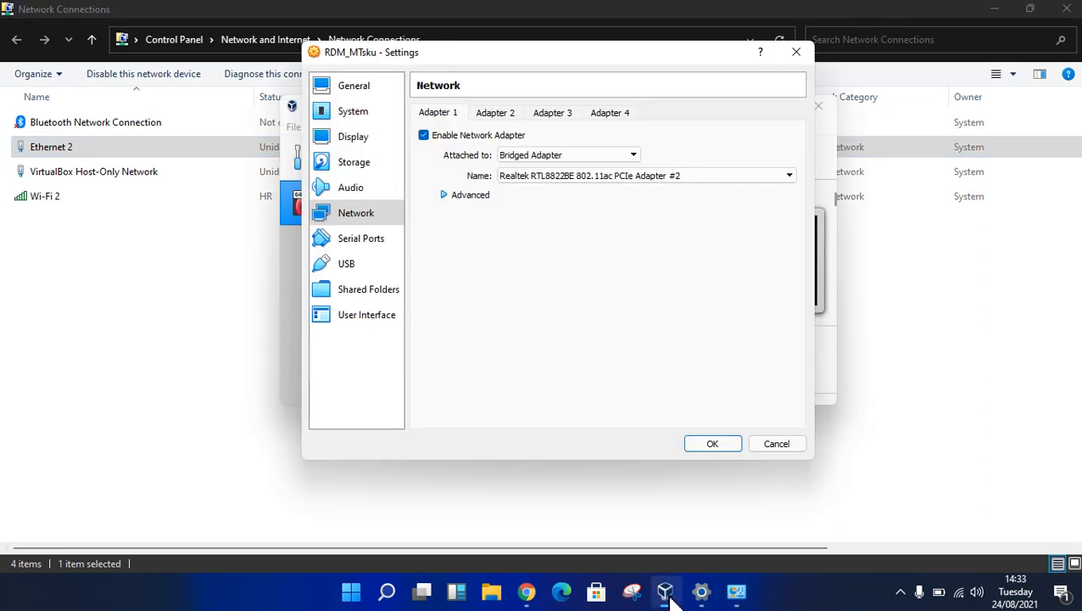
left_click(550, 180)
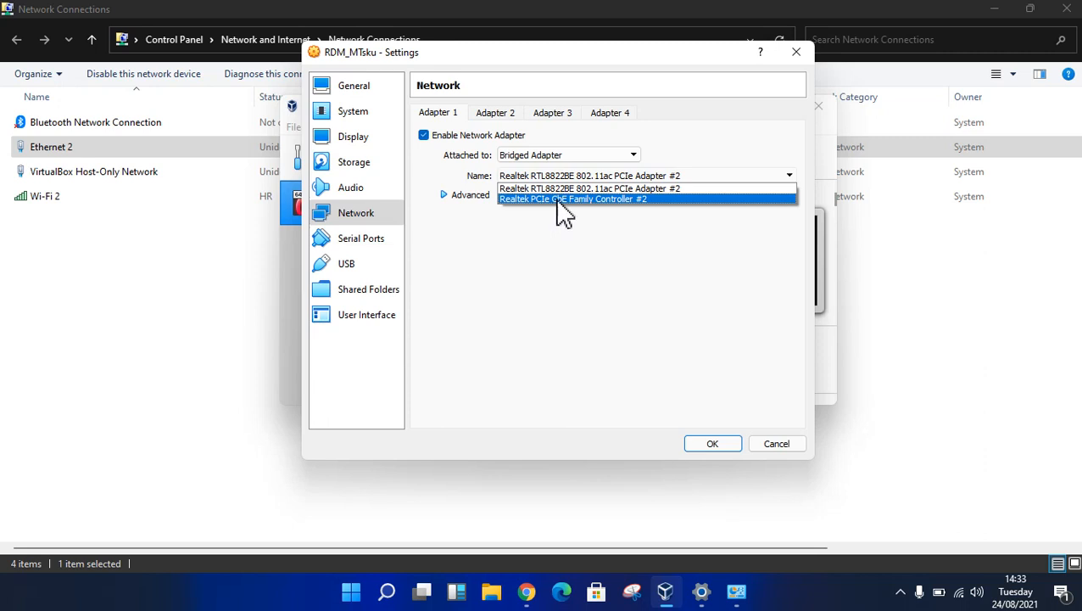
left_click(550, 198)
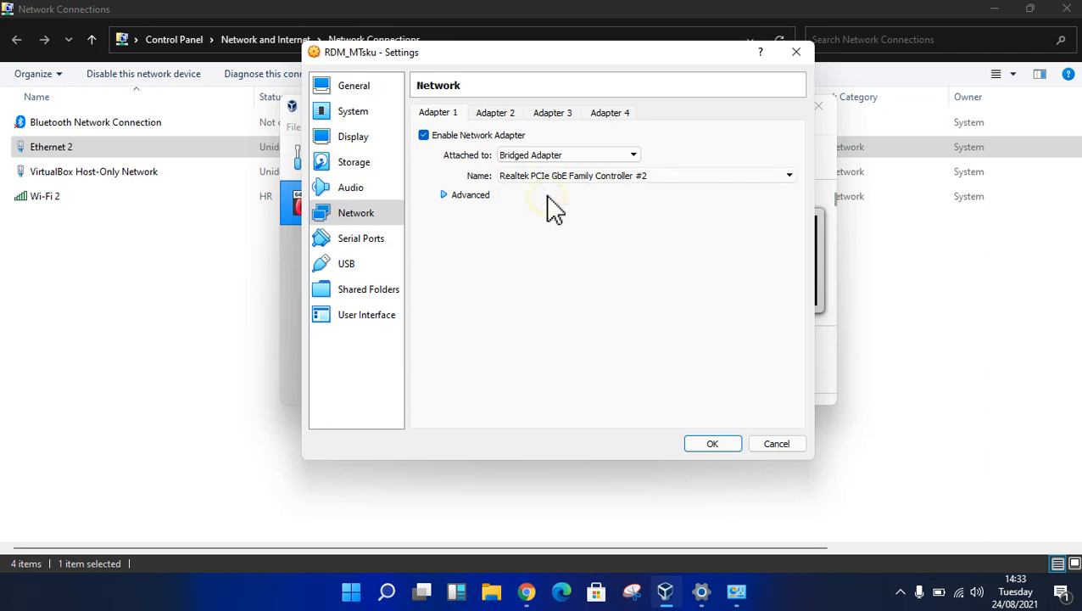
Set Adapter 1's promiscuous mode to Allow All in its advanced network options.
left_click(444, 195)
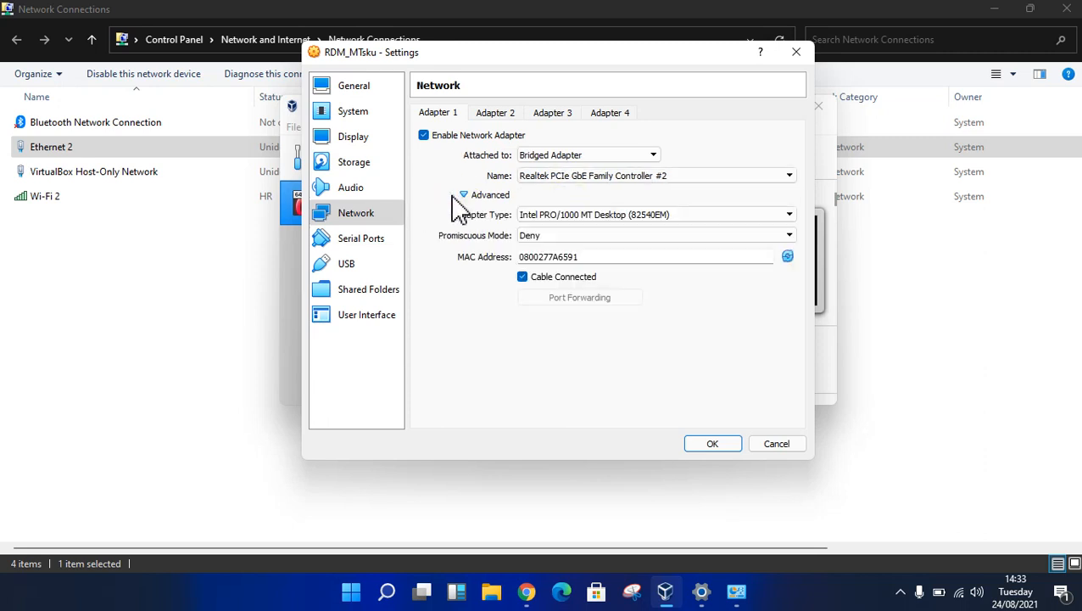
left_click(560, 236)
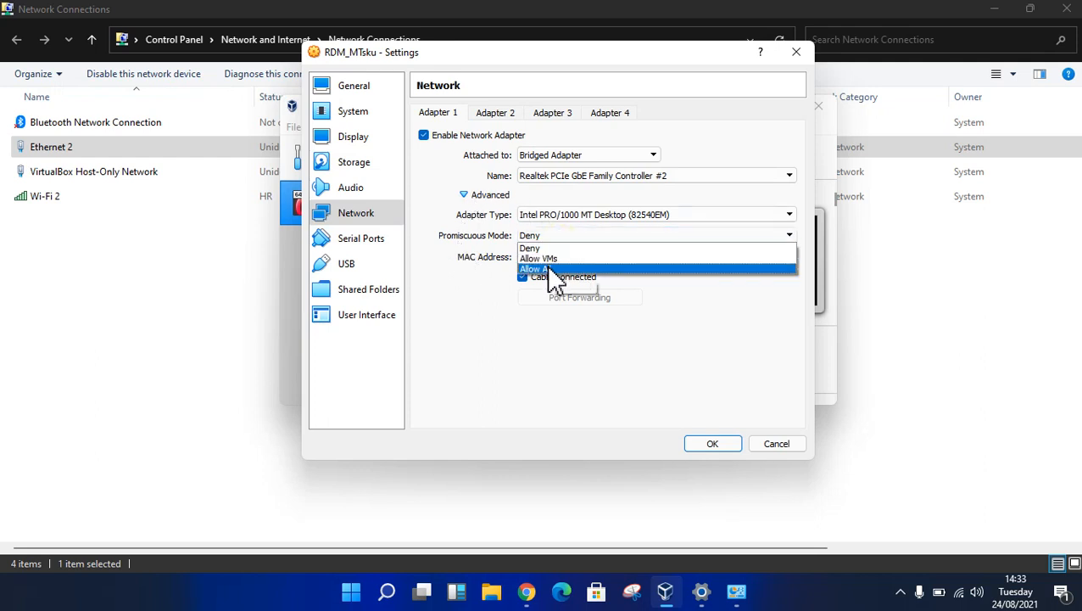
left_click(560, 270)
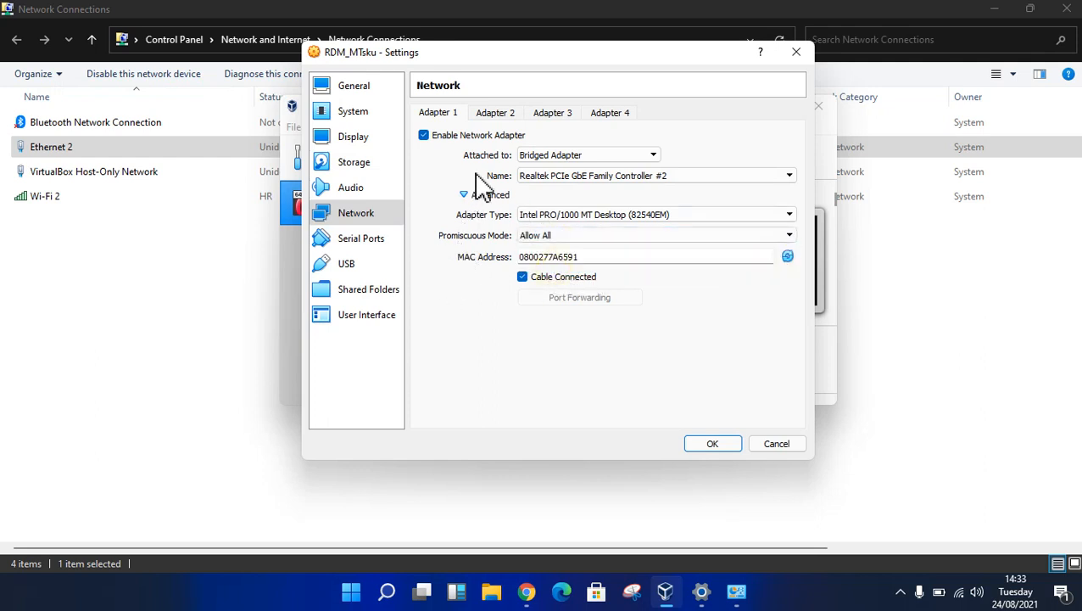
Enable network Adapter 2 attached to NAT and save the RDM_MTsku machine settings.
left_click(497, 115)
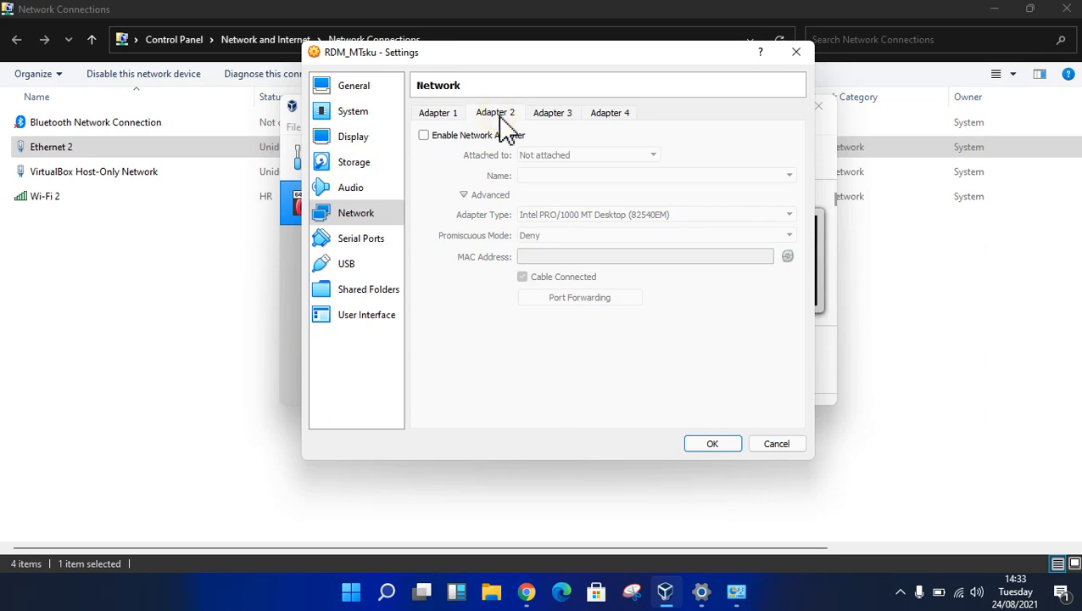
left_click(424, 136)
left_click(536, 158)
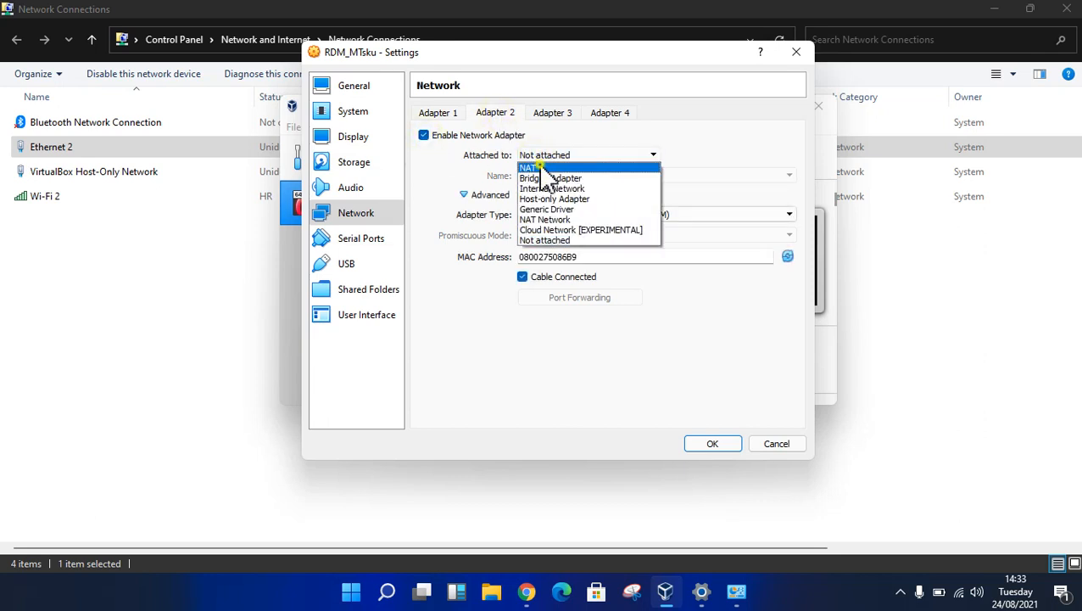
left_click(537, 168)
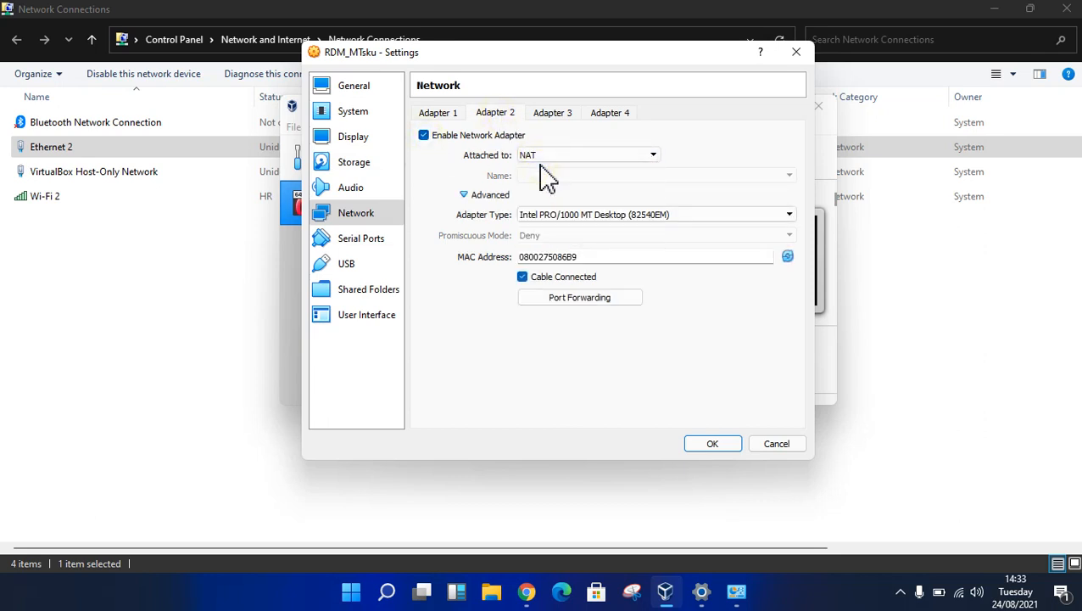
left_click(445, 113)
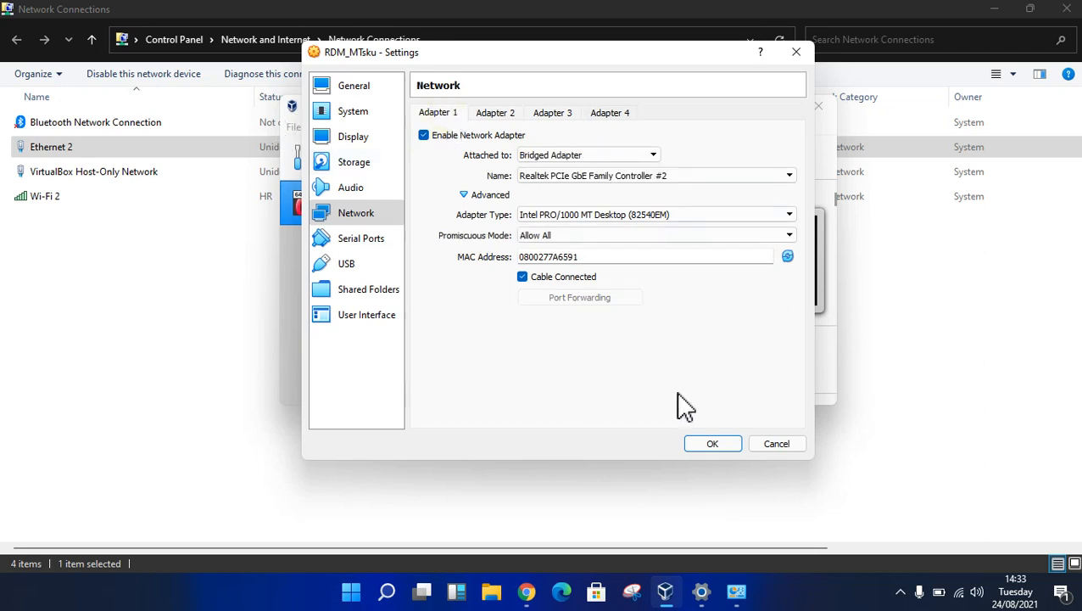
left_click(712, 444)
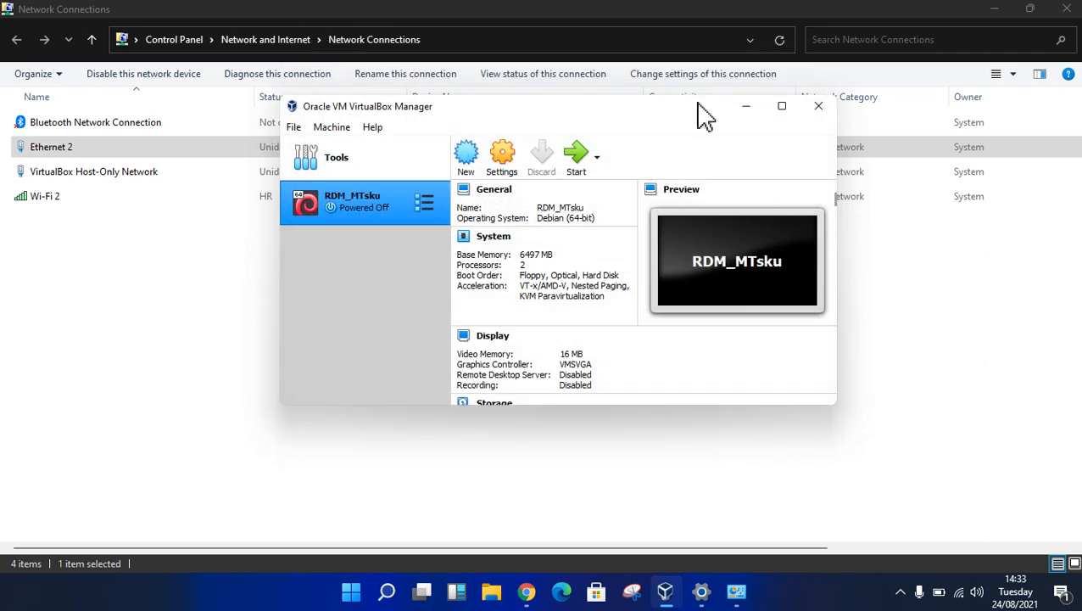
Close the Network Connections and Windows network settings windows, and move the VirtualBox Manager slightly down the desktop.
left_click(1067, 9)
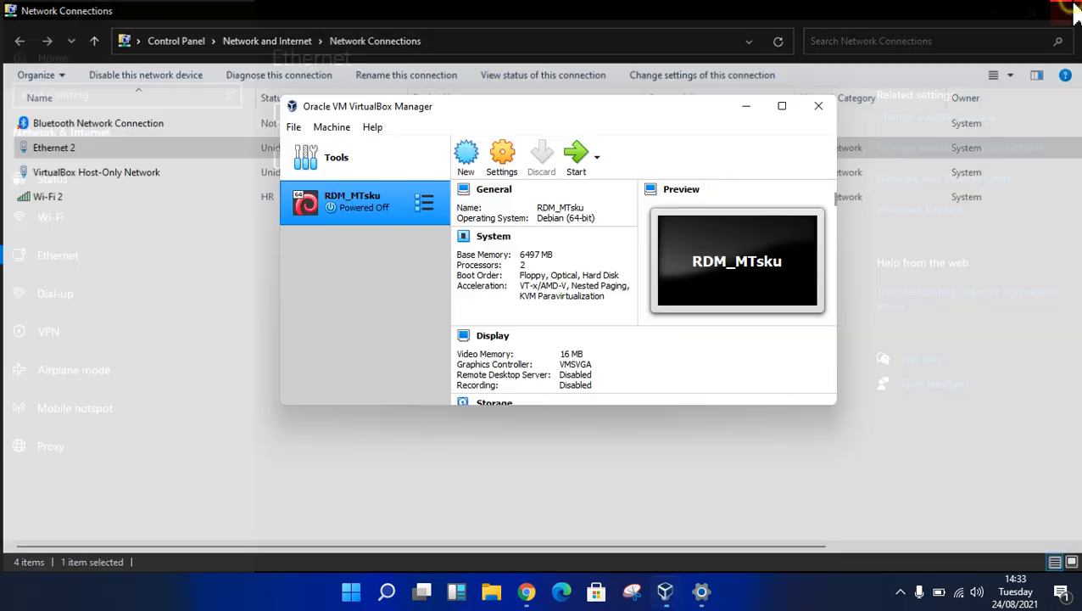
left_click(1064, 9)
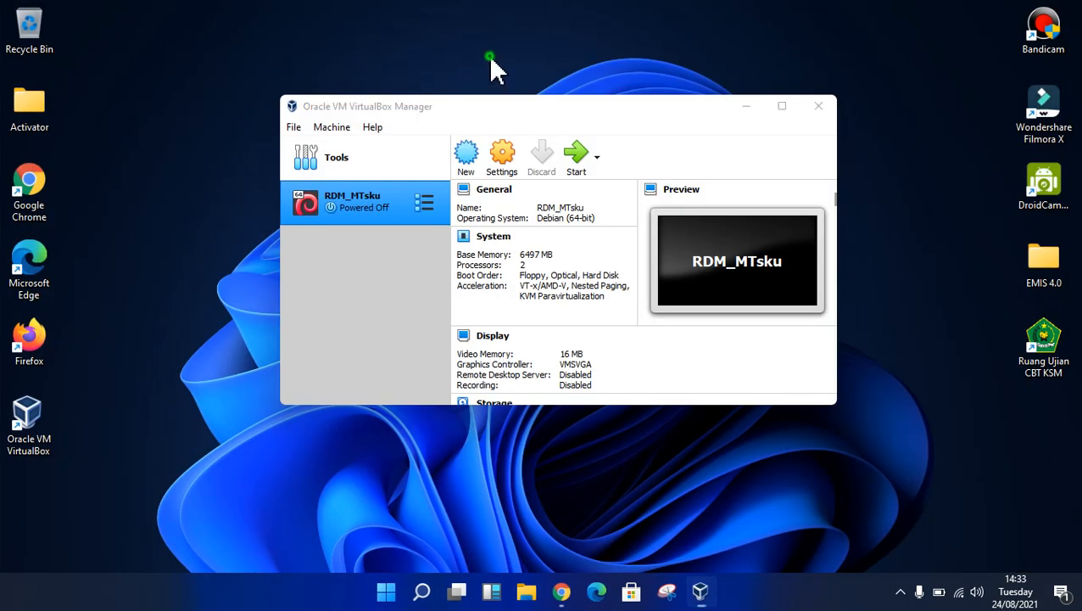
right_click(490, 58)
key("Escape")
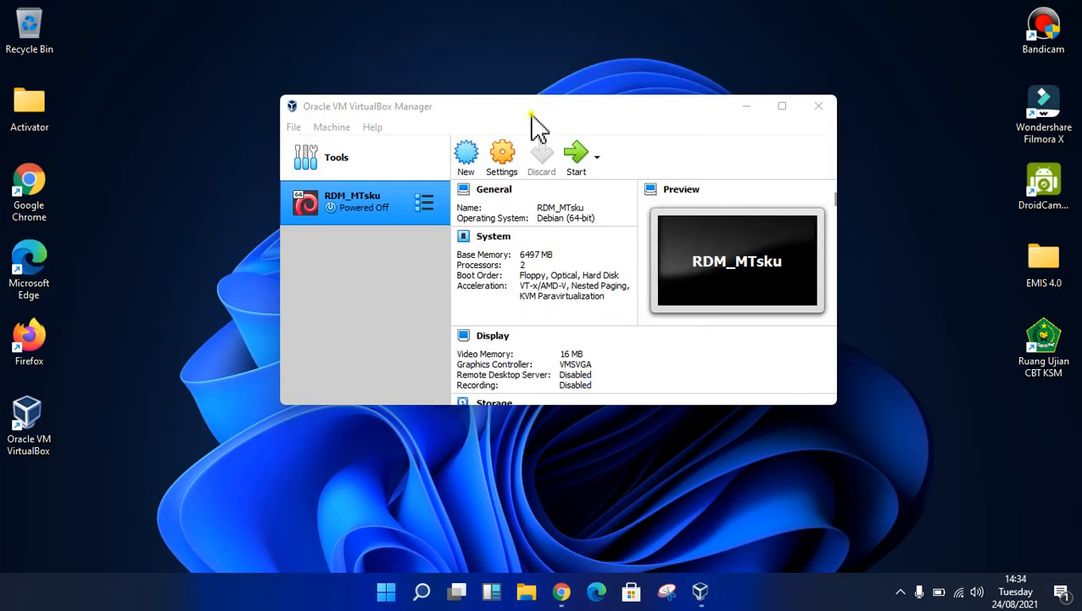
left_click_drag(531, 116, 533, 131)
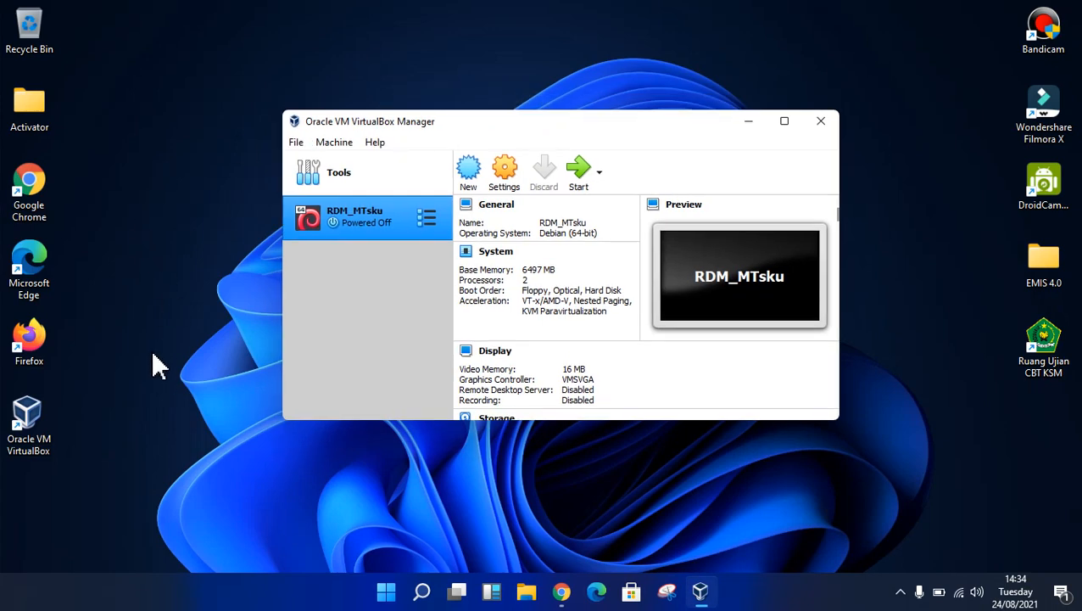
Start the RDM_MTsku virtual machine and dismiss its keyboard-capture and mouse-integration notifications.
left_click(575, 171)
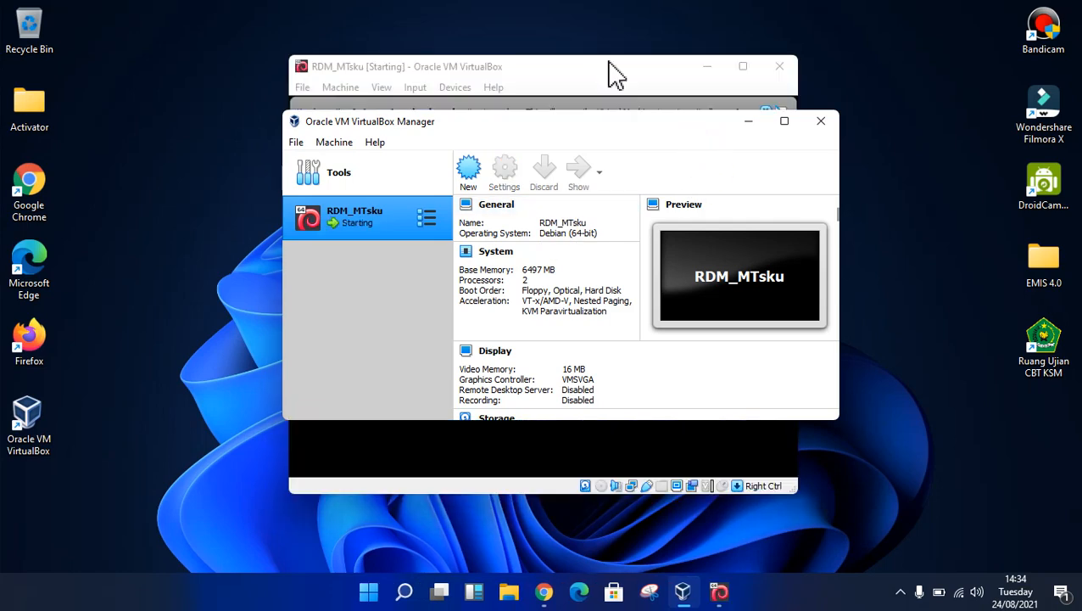
left_click(608, 61)
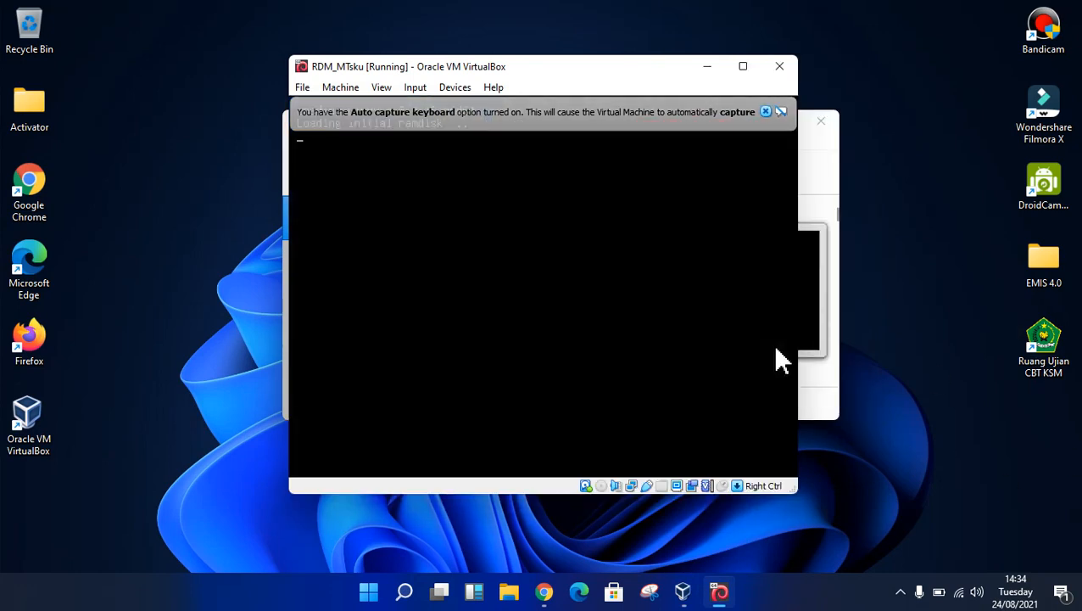
left_click(829, 111)
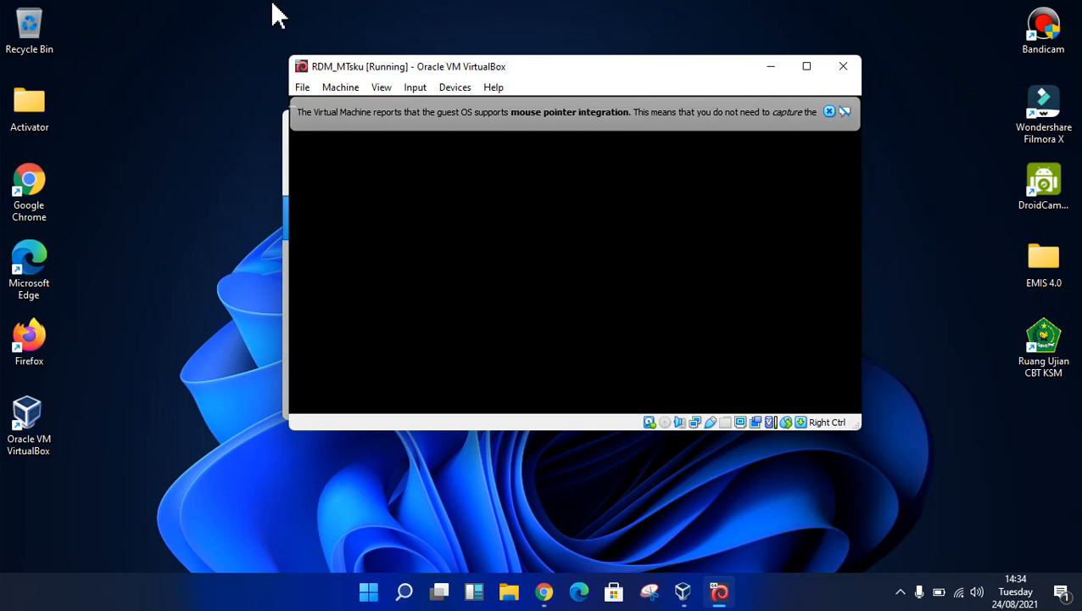
mouse_move(651, 15)
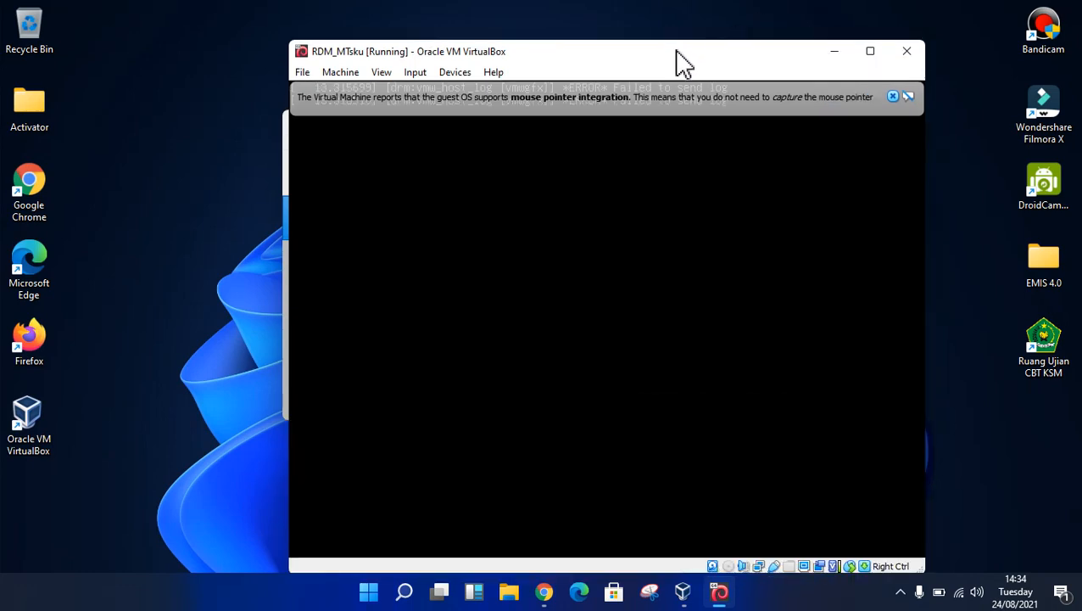
left_click(892, 96)
left_click(980, 158)
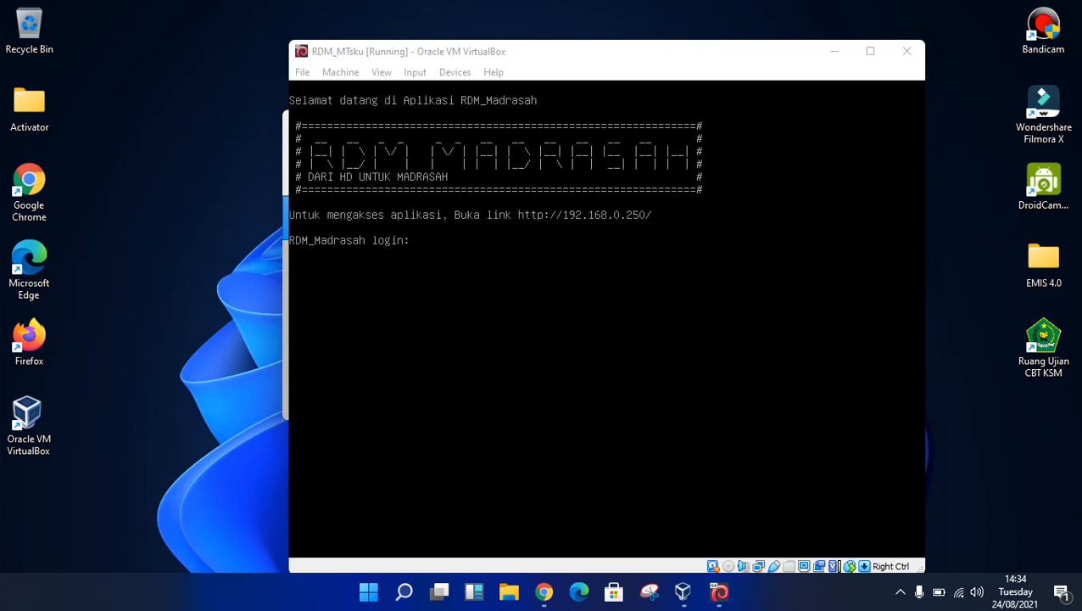
left_click(532, 64)
left_click(558, 597)
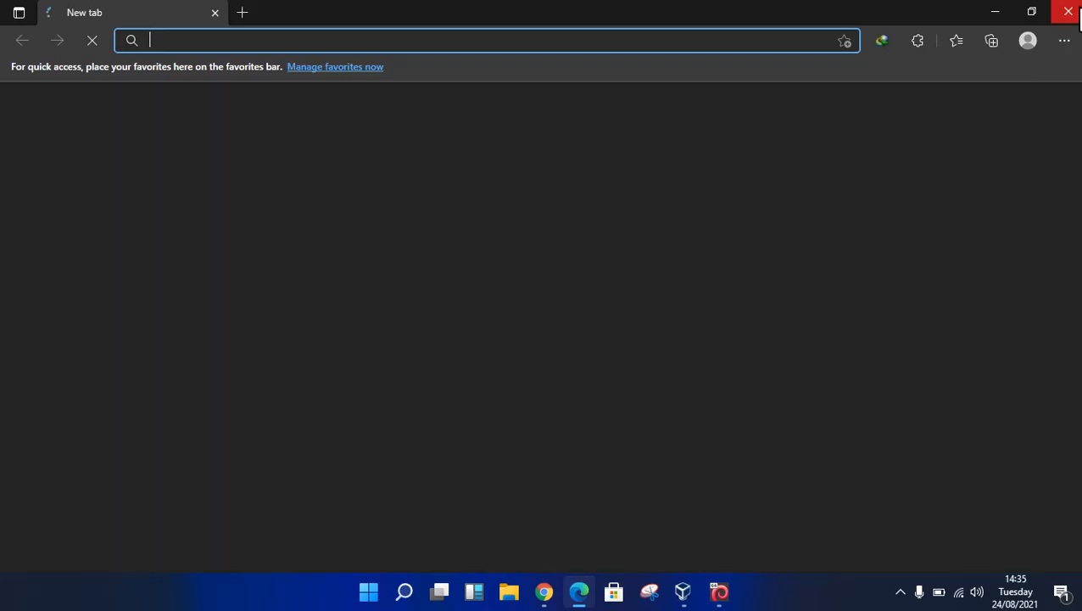
left_click(1065, 9)
Switch to Chrome and view the RDM tutorial playlist on the open YouTube channel.
left_click(545, 592)
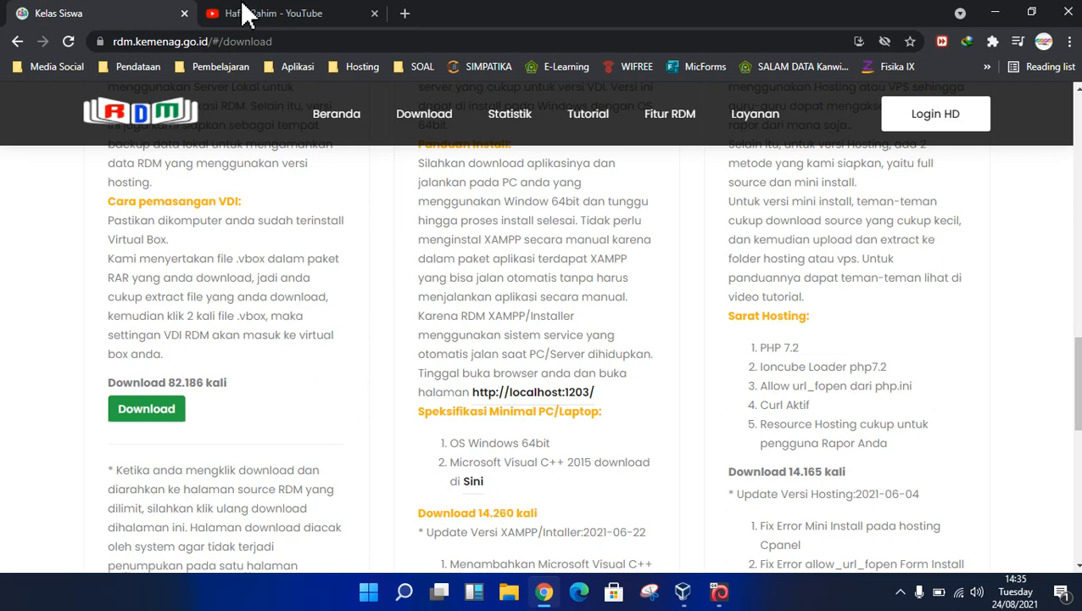
left_click(272, 13)
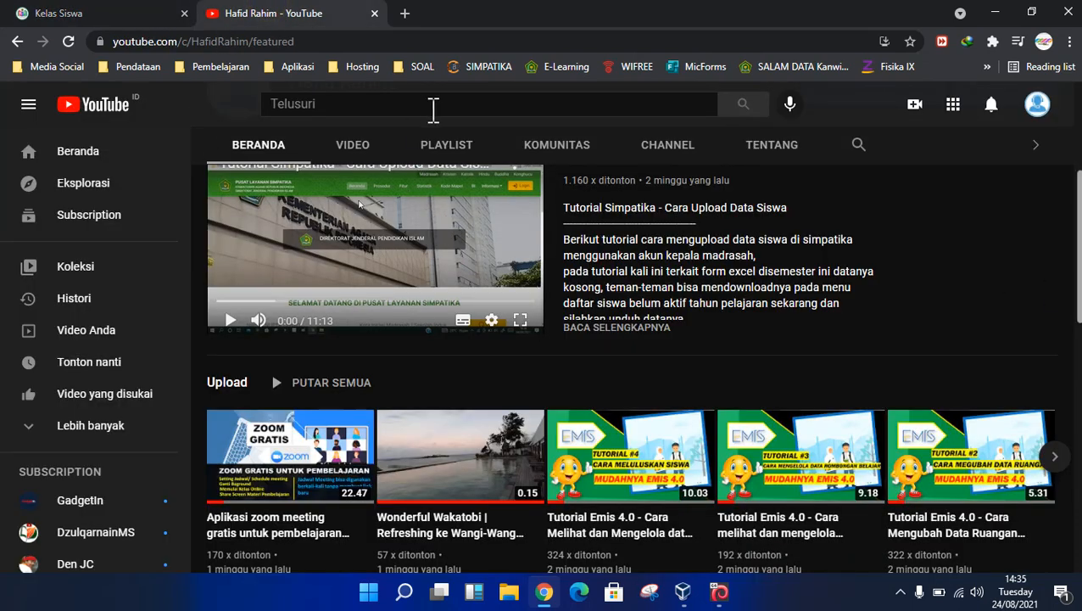
left_click(450, 154)
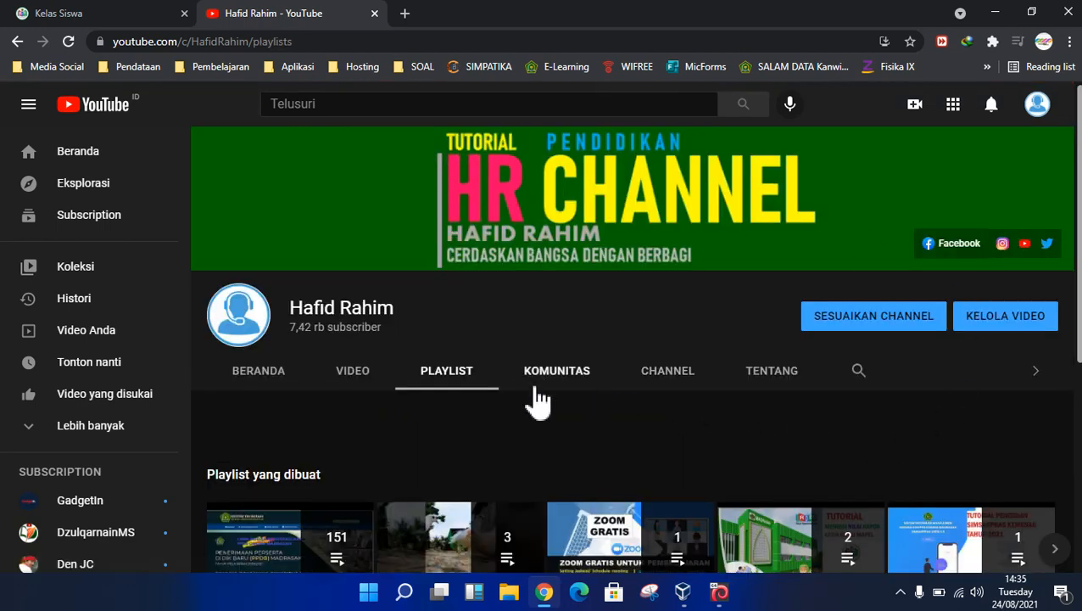
scroll(654, 412, "down", 2)
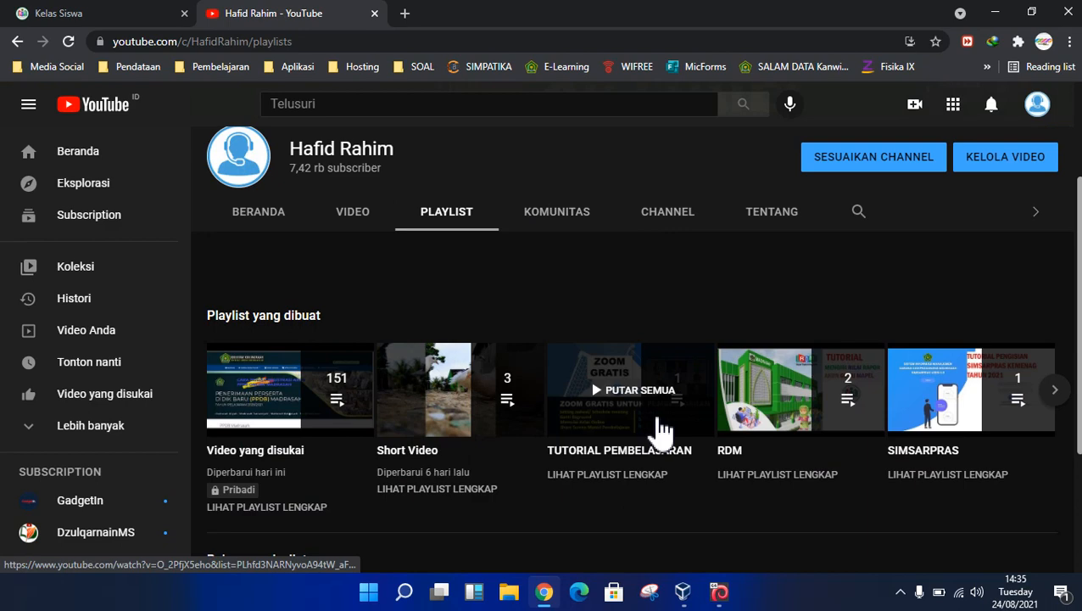
left_click(802, 476)
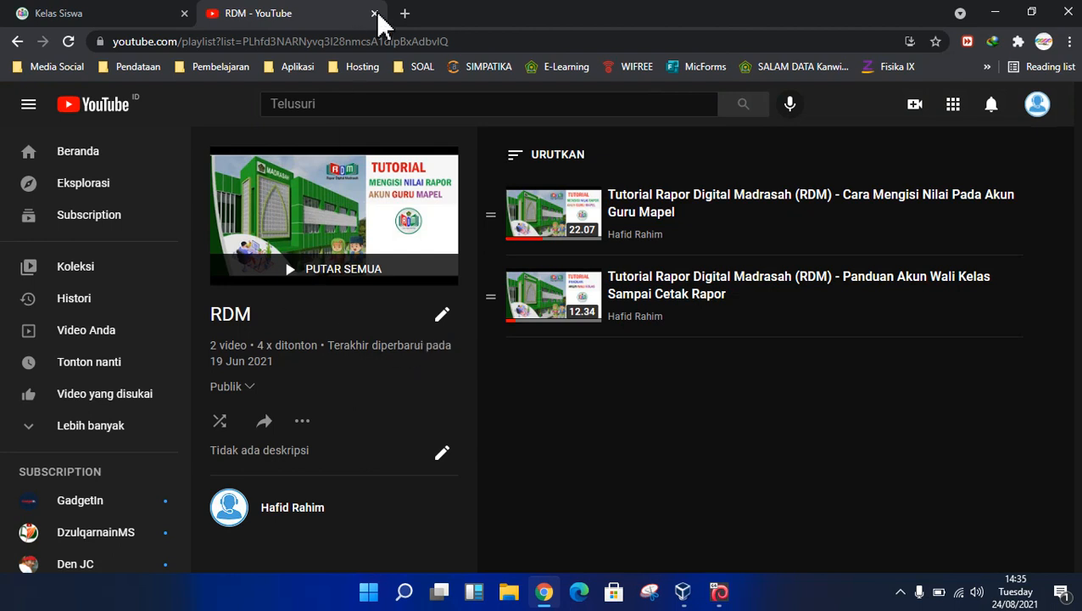
Load the RDM application at 192.168.0.250 in a new browser tab, checking the address against the virtual machine's console.
left_click(404, 14)
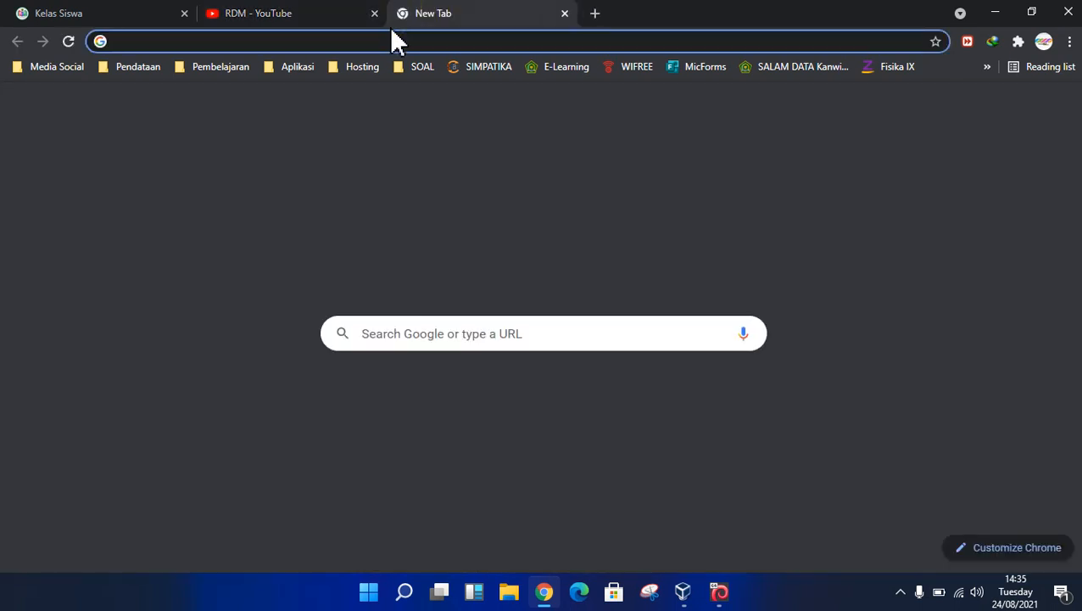
left_click(395, 40)
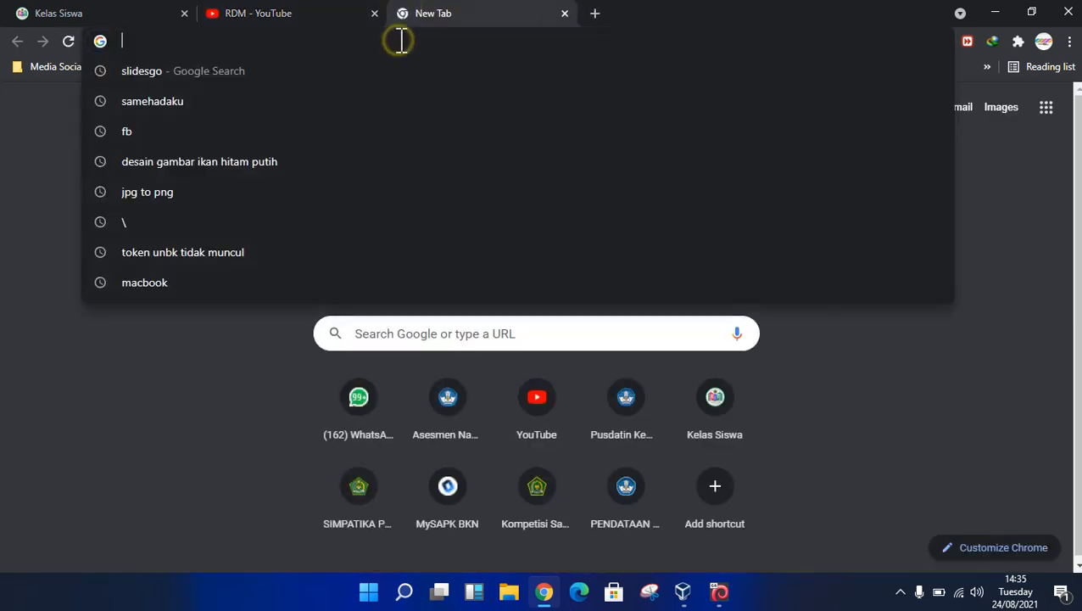
left_click(29, 166)
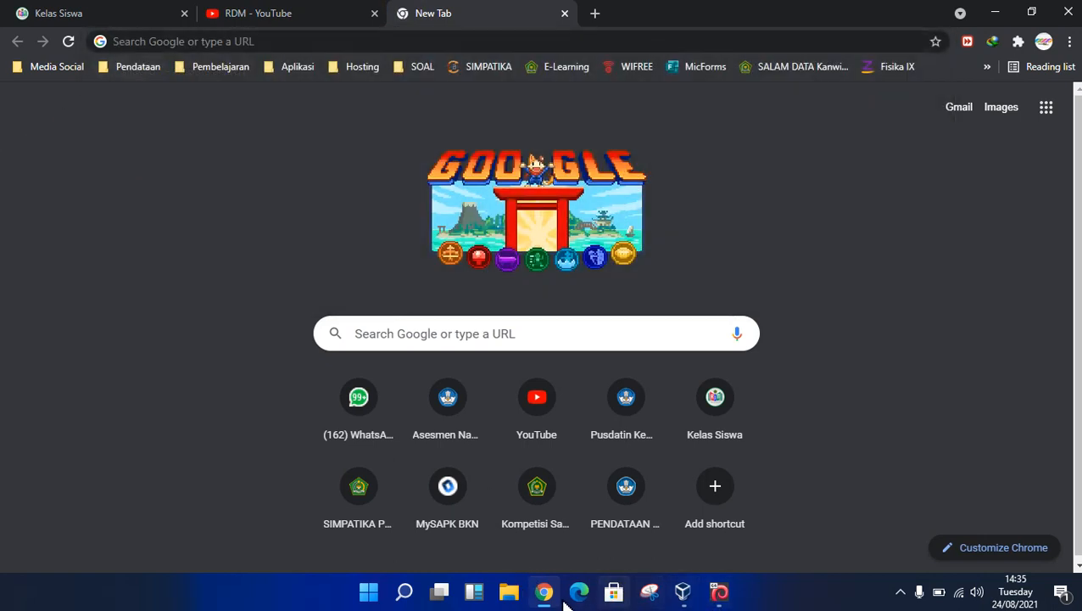
left_click(252, 40)
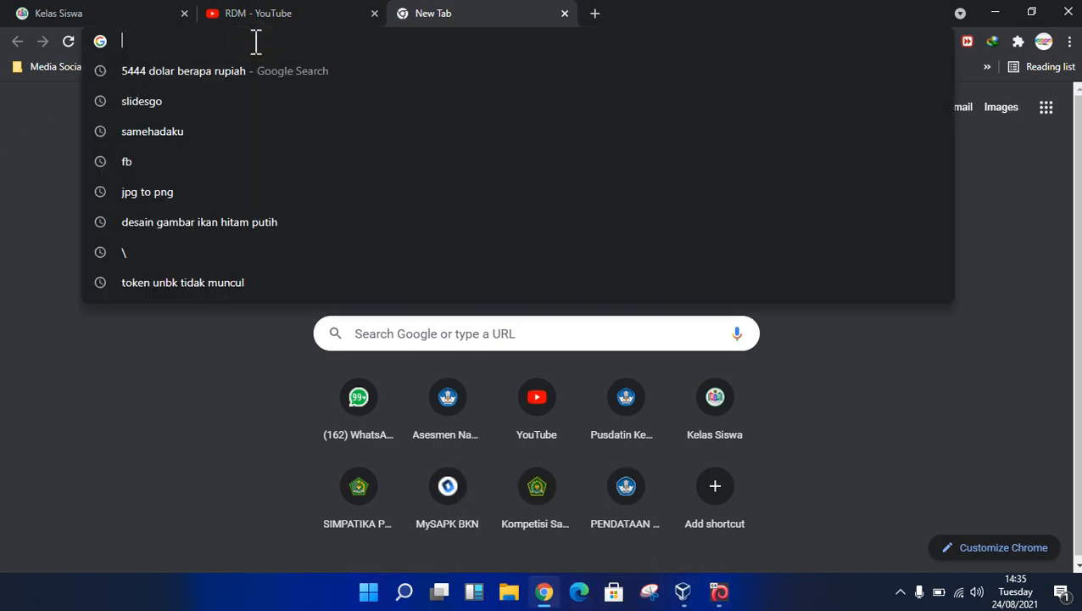
type("192")
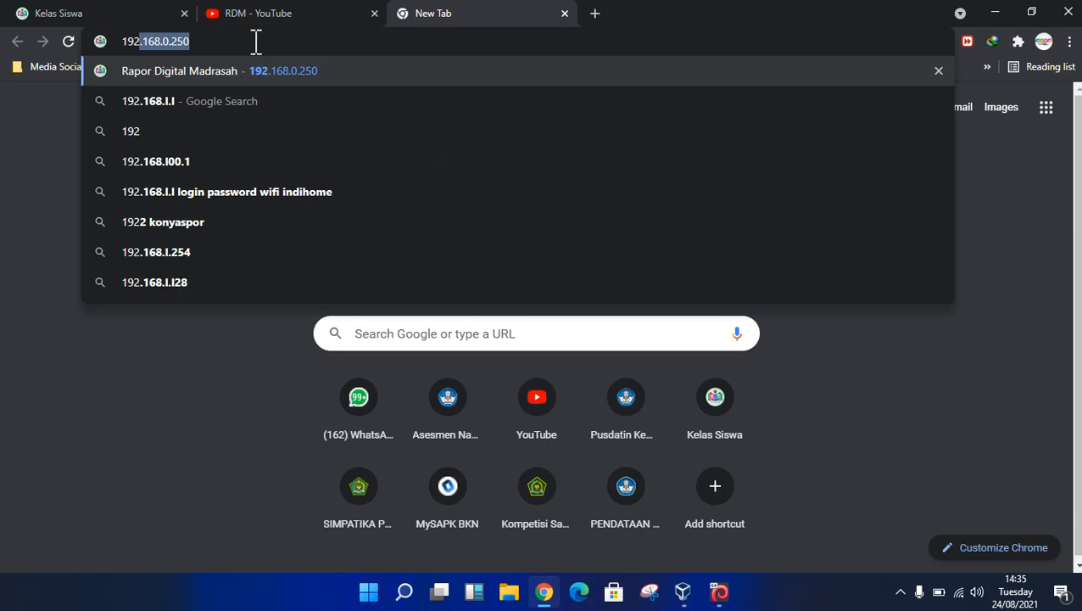
type(".168.")
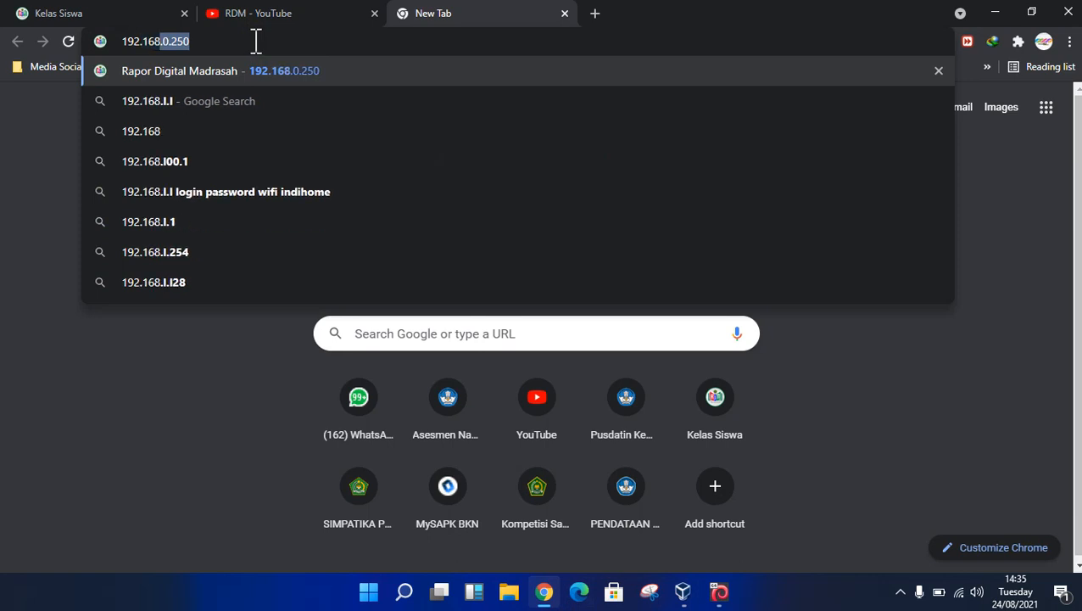
type("0.250")
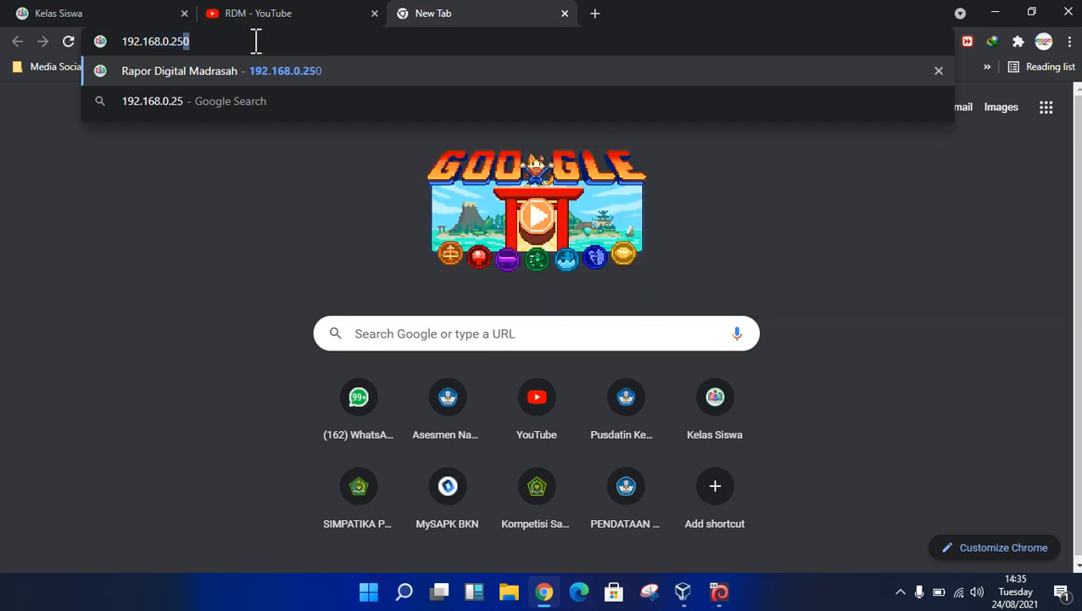
left_click(717, 593)
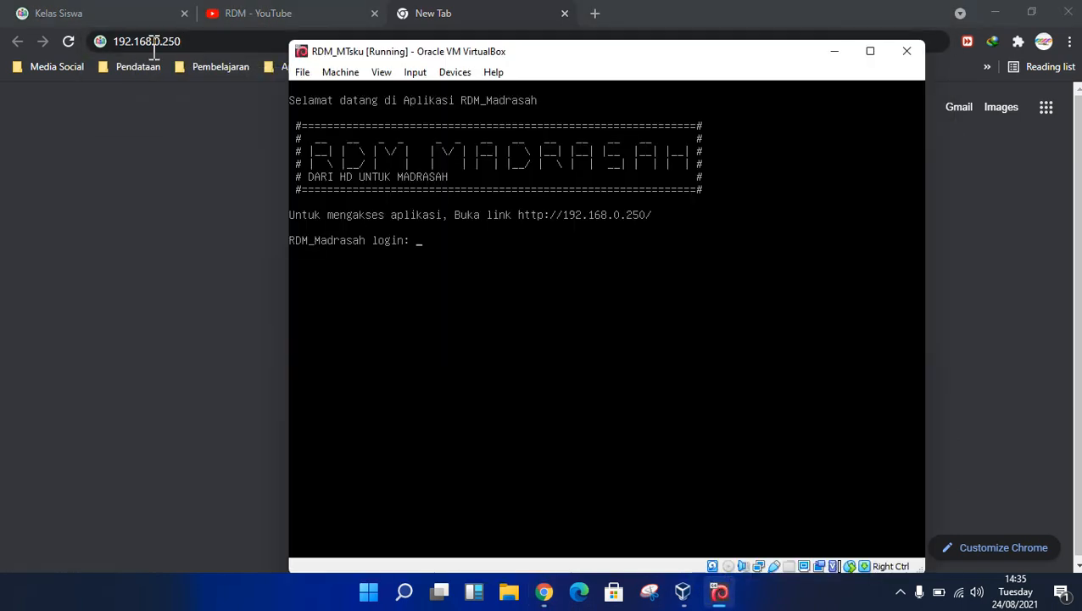
left_click(198, 41)
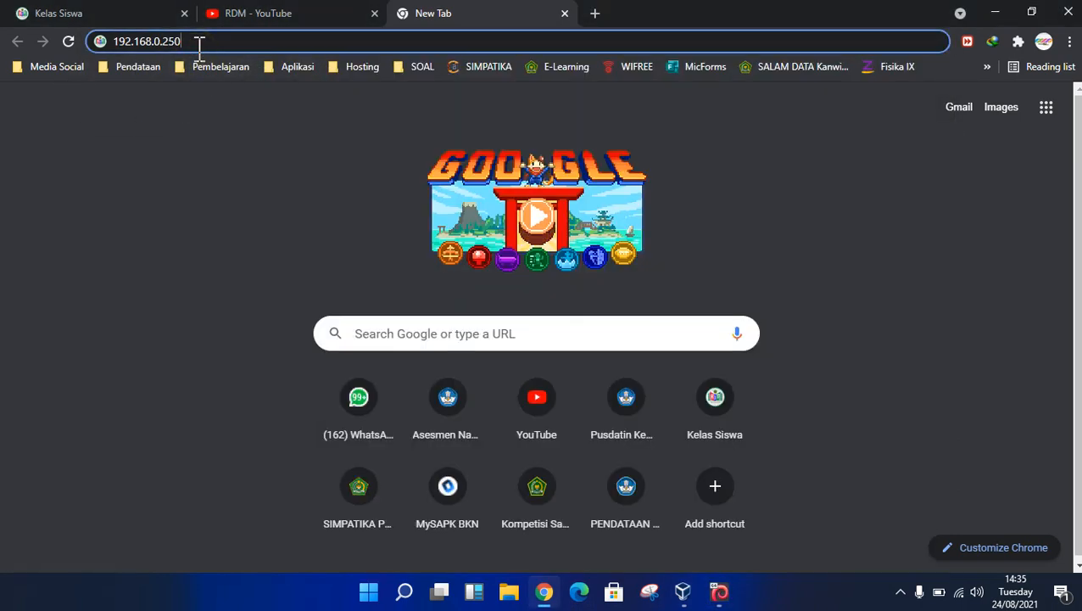
key("Return")
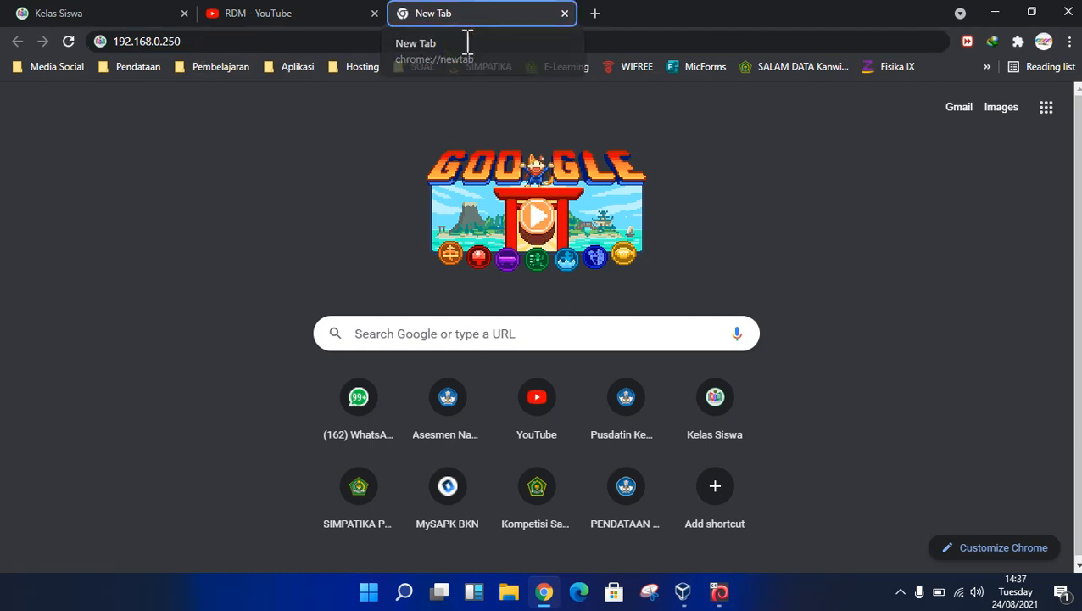
left_click(468, 41)
key("Return")
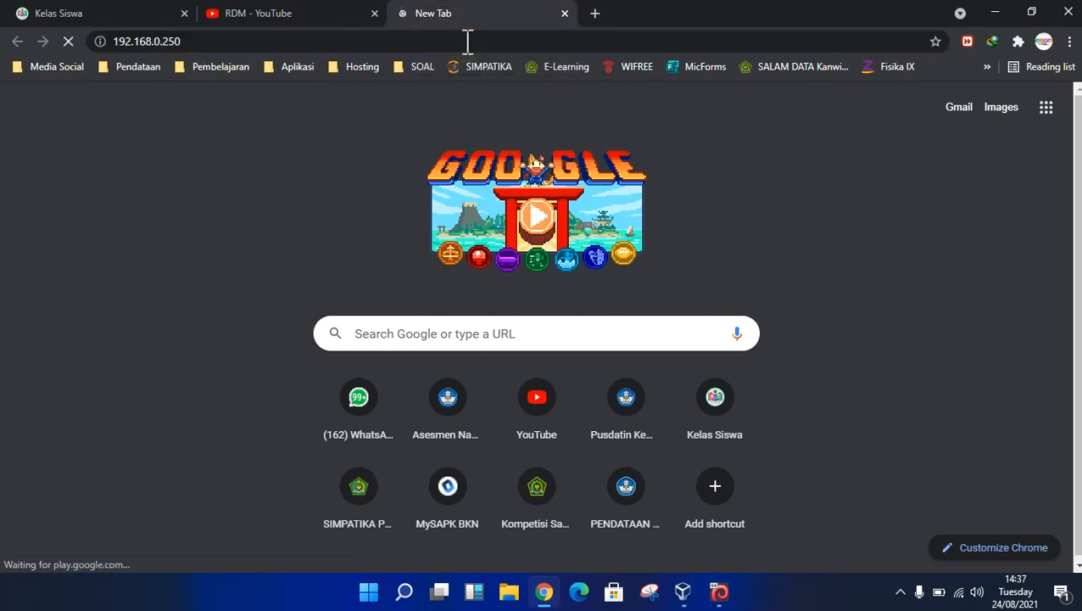